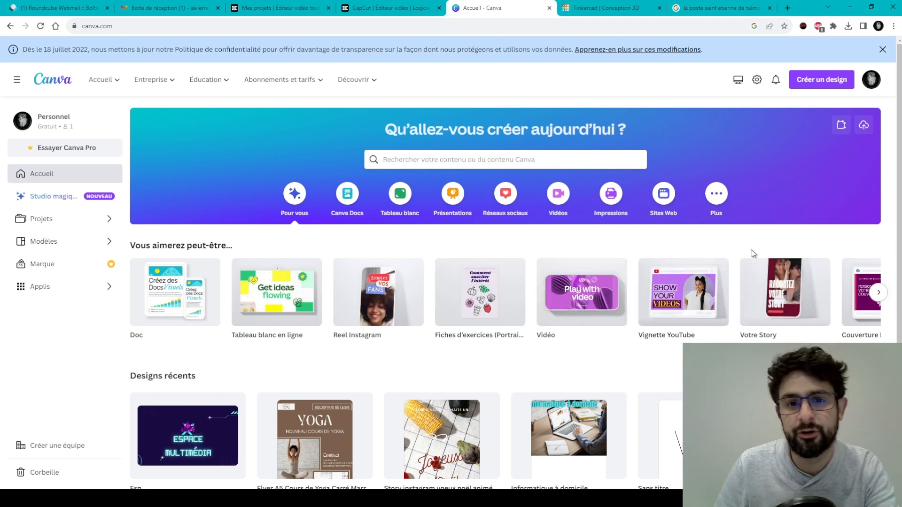
Browse the suggested design templates and glance at the subscription pricing options.
left_click(878, 292)
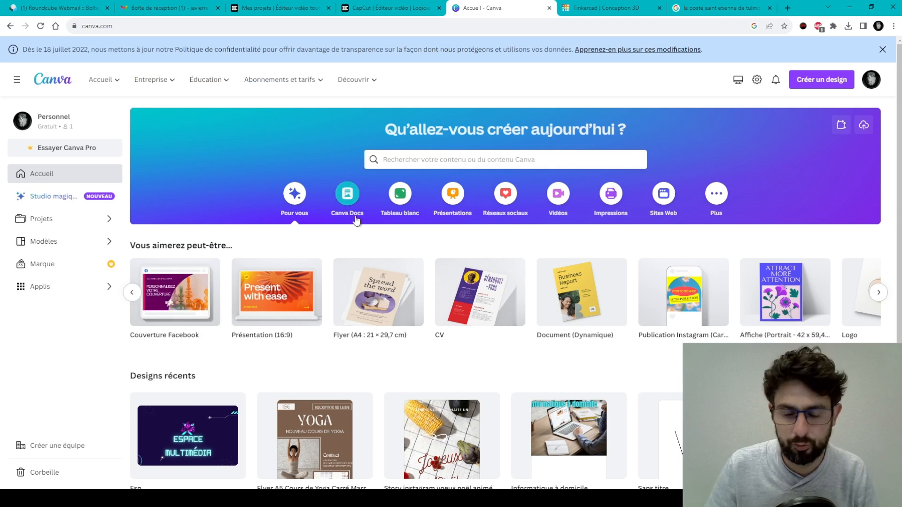
left_click(297, 80)
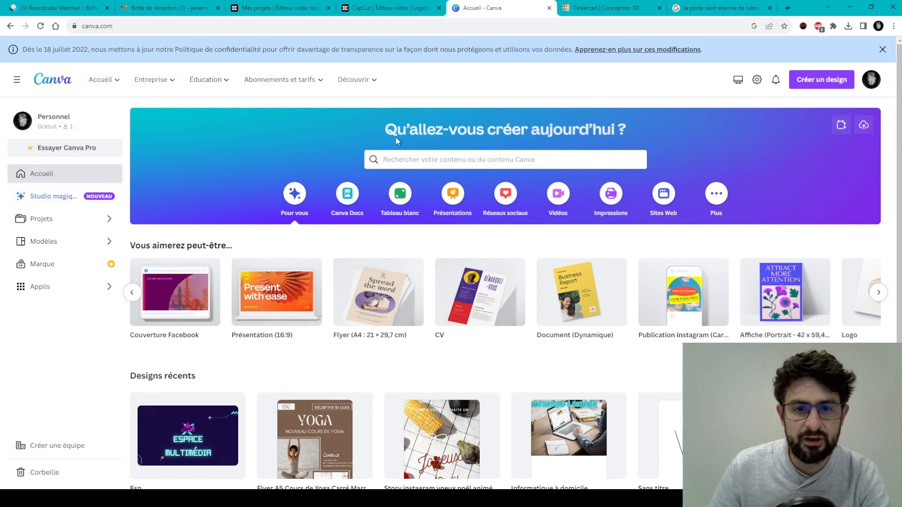
left_click(426, 160)
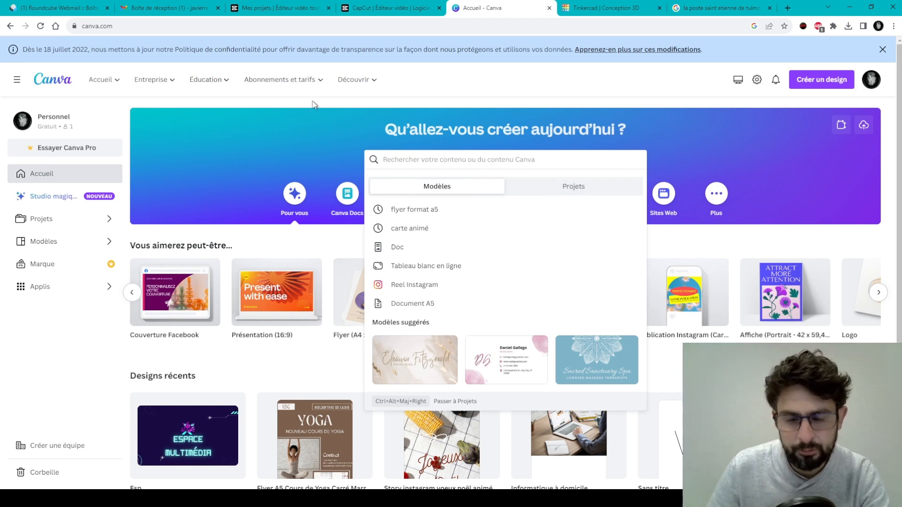
left_click(291, 127)
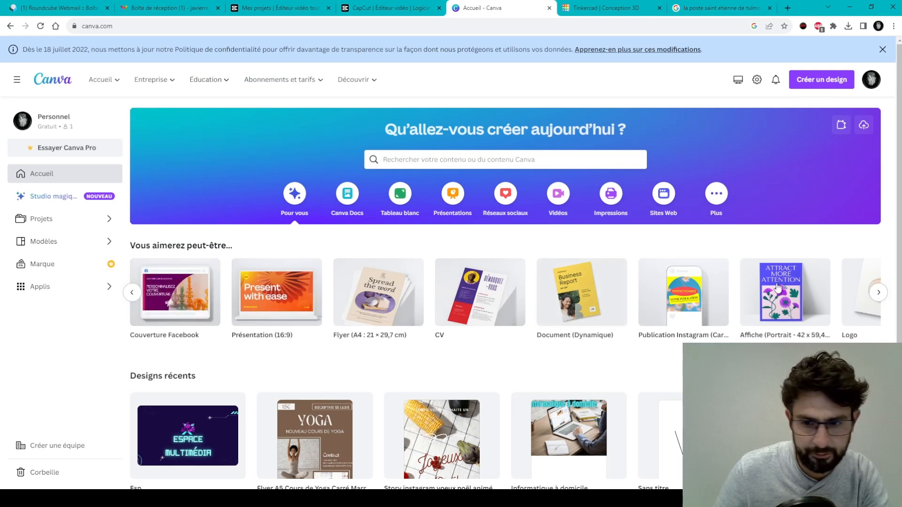
Close two suggested designs opened by mistake, the last suggestion and a Doc.
left_click(877, 301)
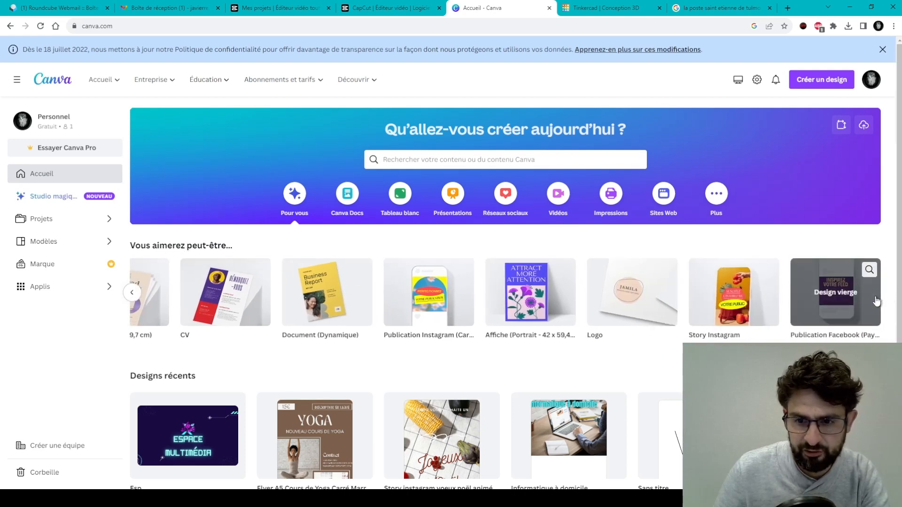
left_click(875, 300)
left_click(577, 8)
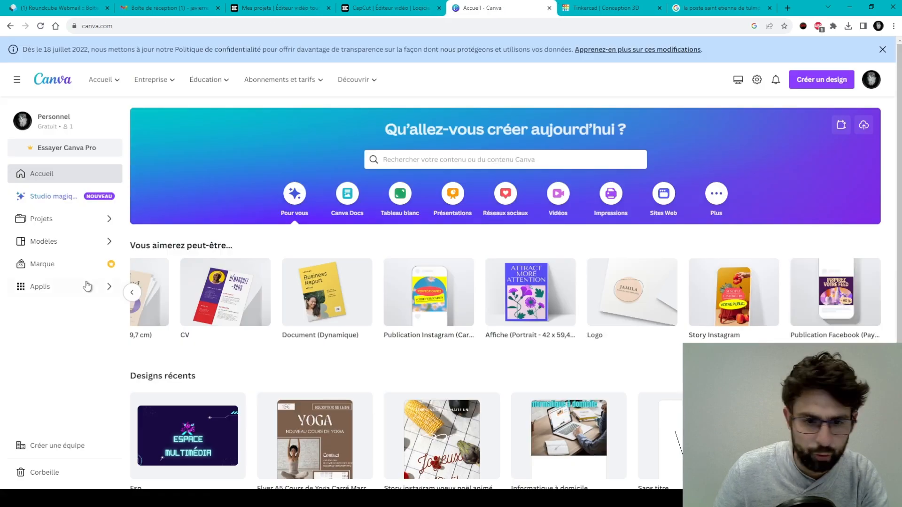
left_click(133, 295)
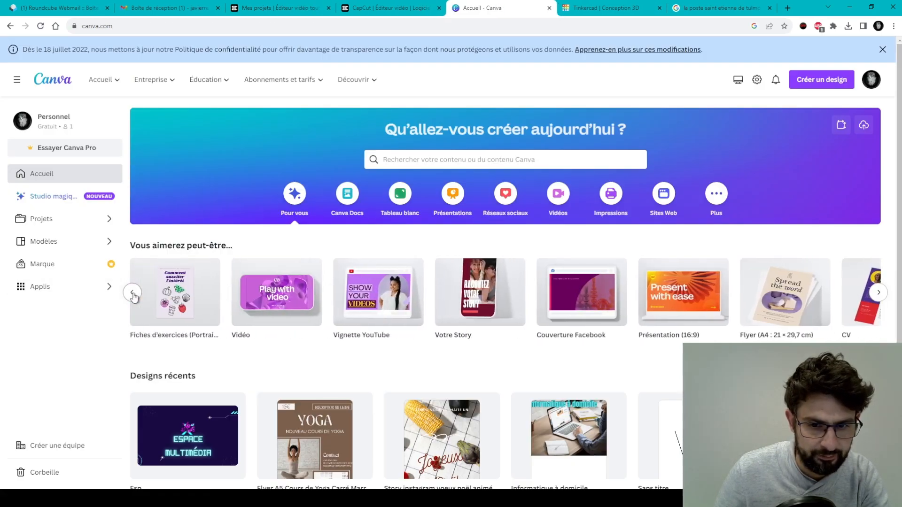
left_click(133, 294)
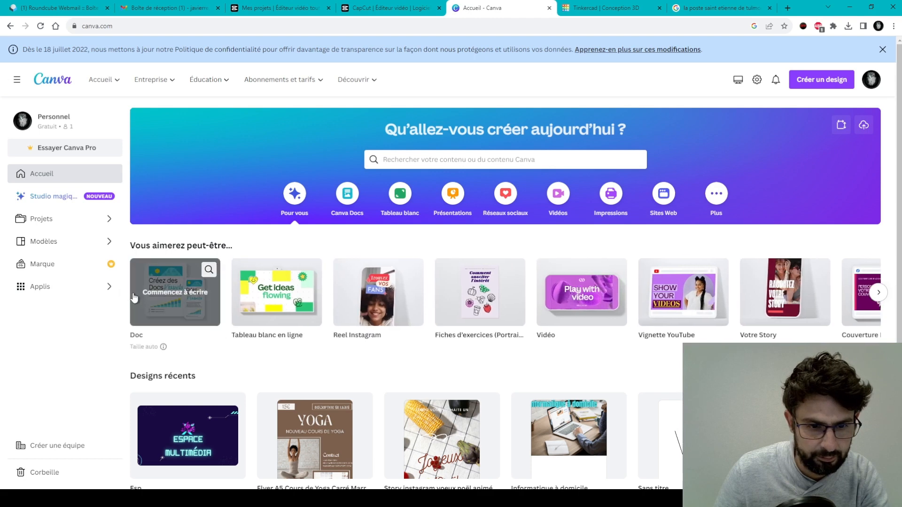
left_click(134, 295)
left_click(576, 8)
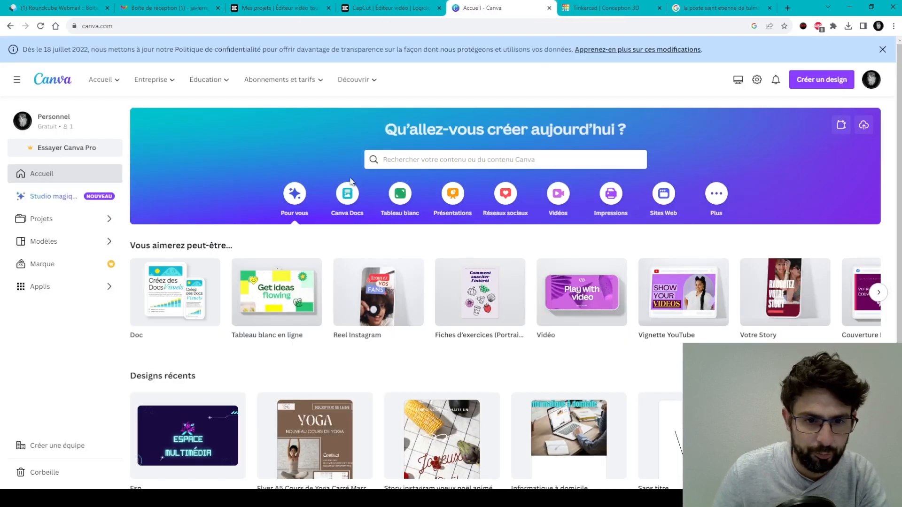
Search for 'carte de visite' and show all the business card templates.
left_click(451, 159)
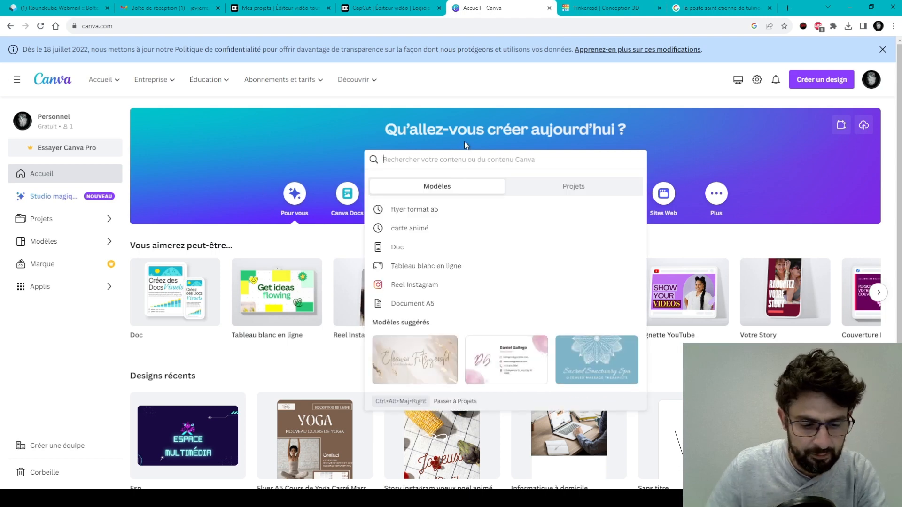
type("cary")
key("BackSpace")
key("BackSpace")
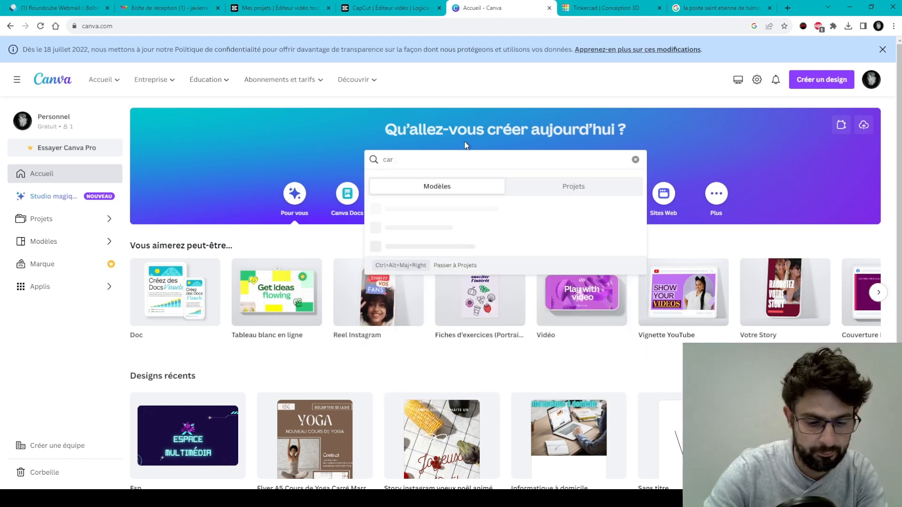
type("rte de vi")
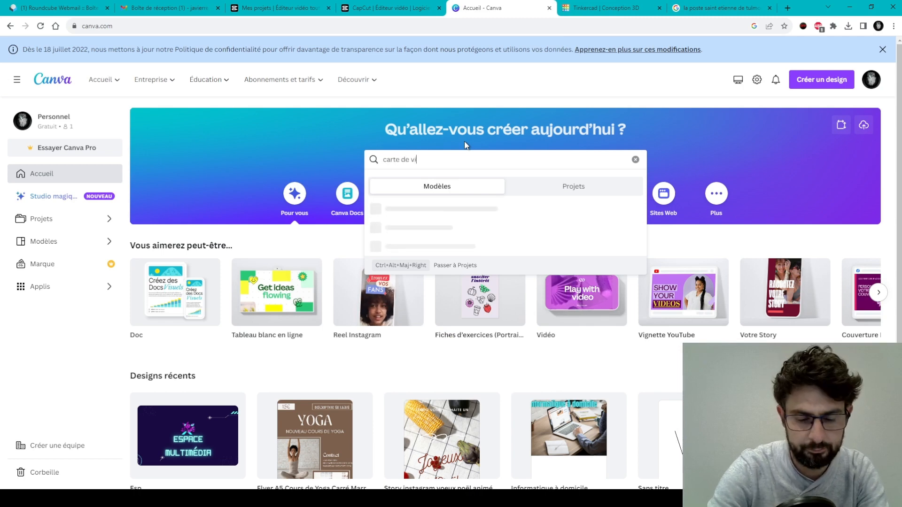
type("site")
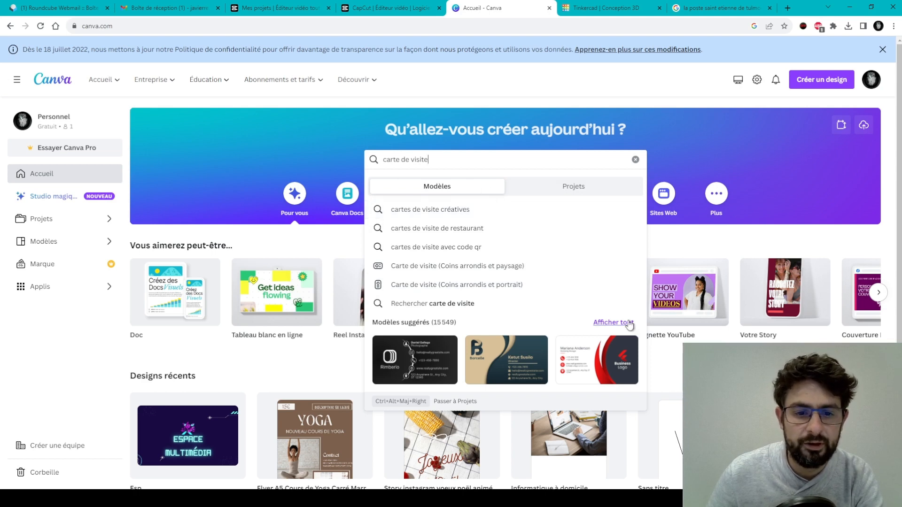
left_click(611, 323)
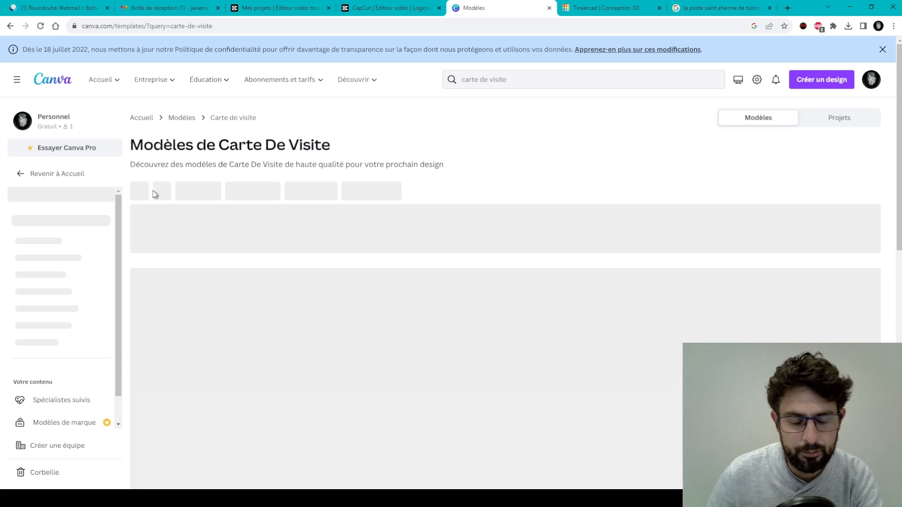
Scroll the Modèles de Carte De Visite page and create a blank Business Card (US) design.
scroll(522, 174, "down", 1)
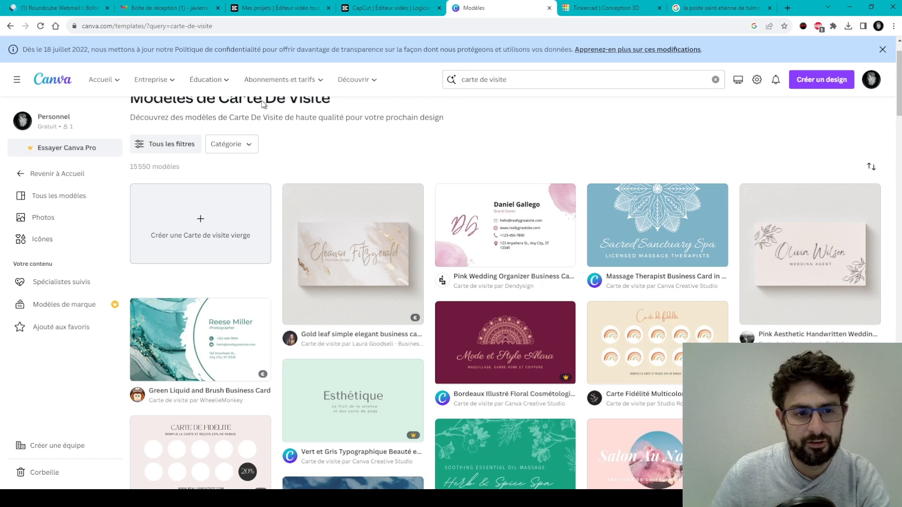
left_click(220, 224)
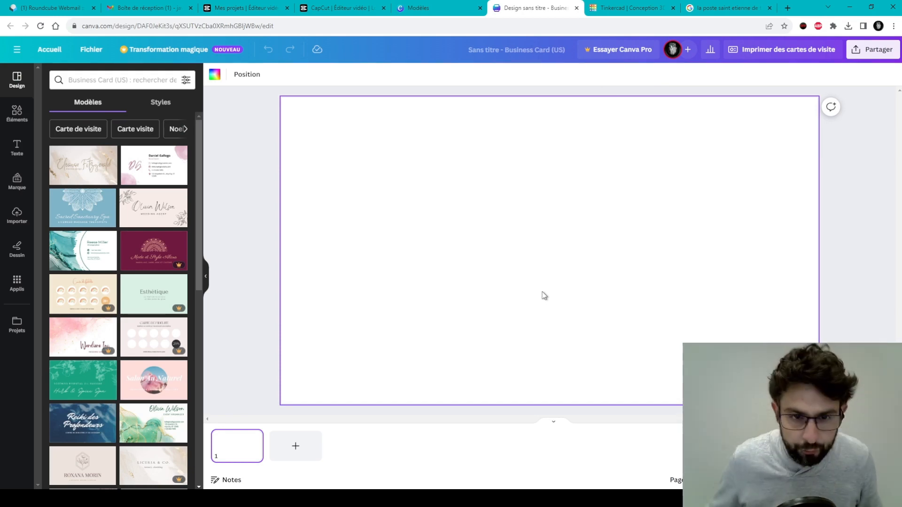
Change the title 'Sans titre - Business Card (US)' to 'Première carte de visite'.
left_click(497, 50)
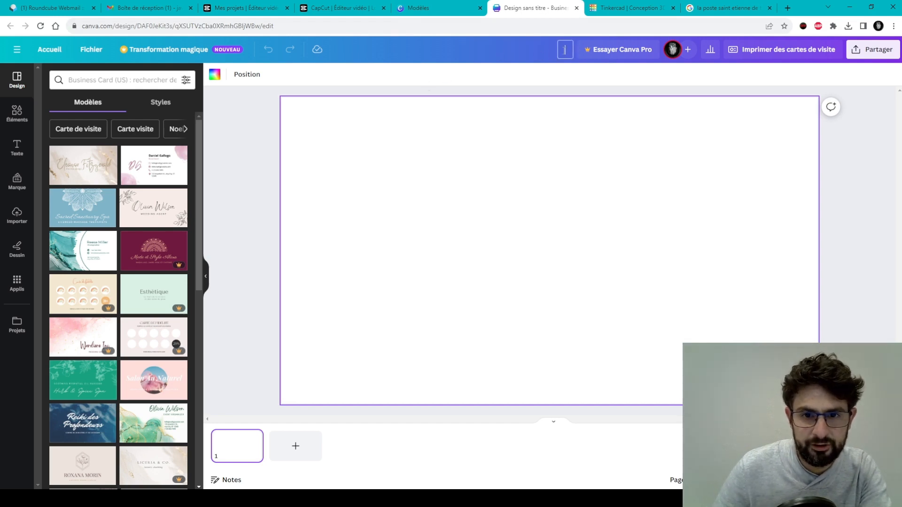
left_click(506, 51)
left_click(517, 49)
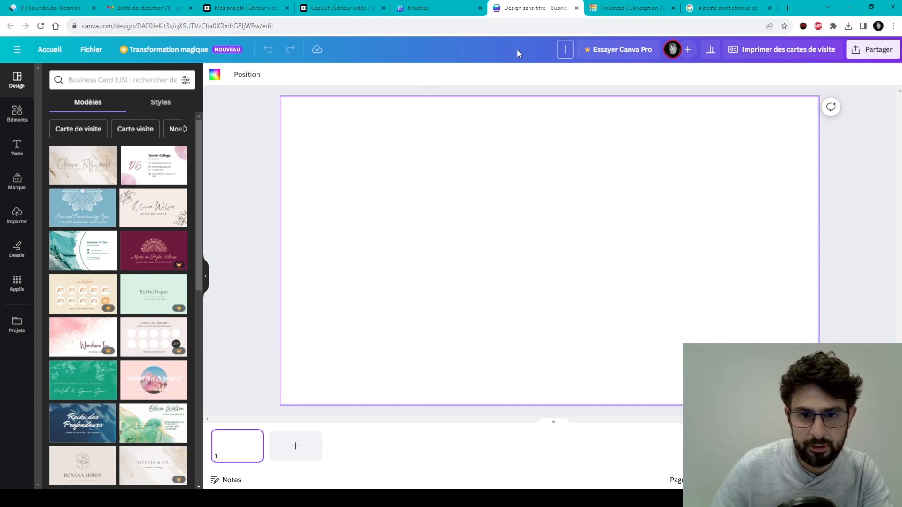
type("Pr")
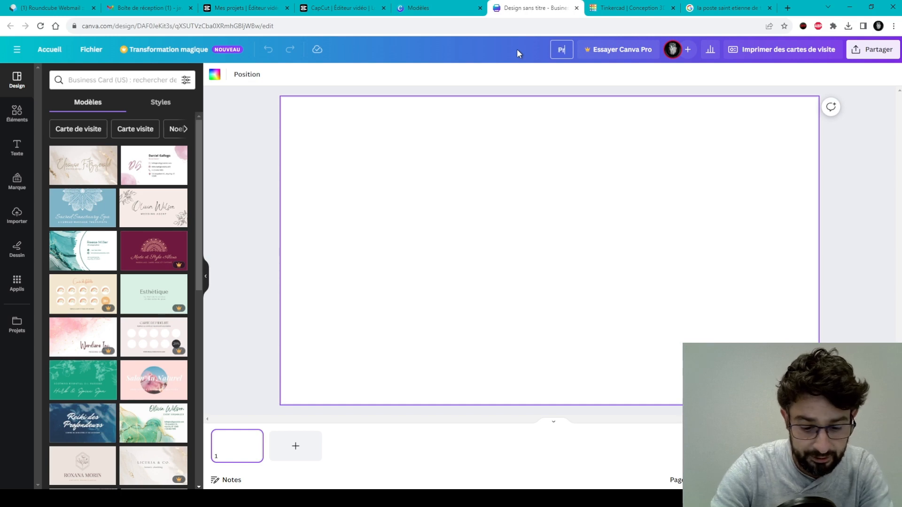
type("emière carte d")
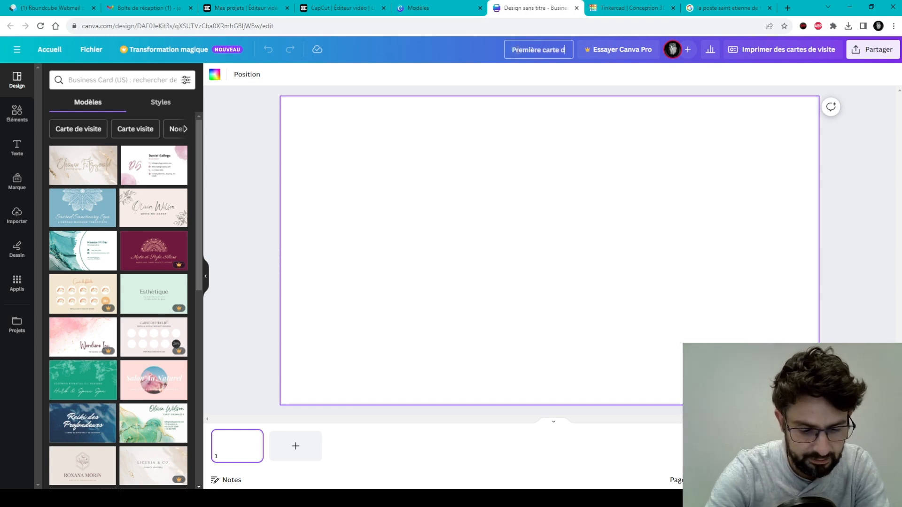
type("e visite")
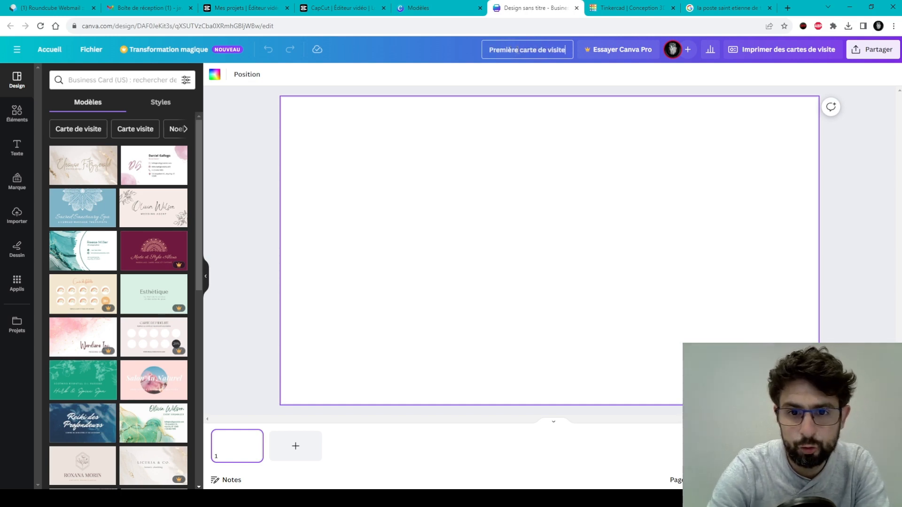
key("Return")
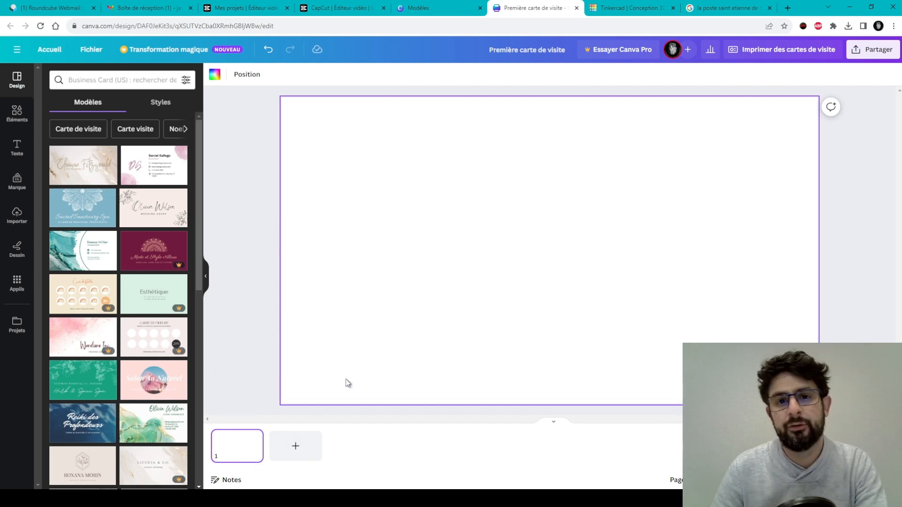
left_click(309, 451)
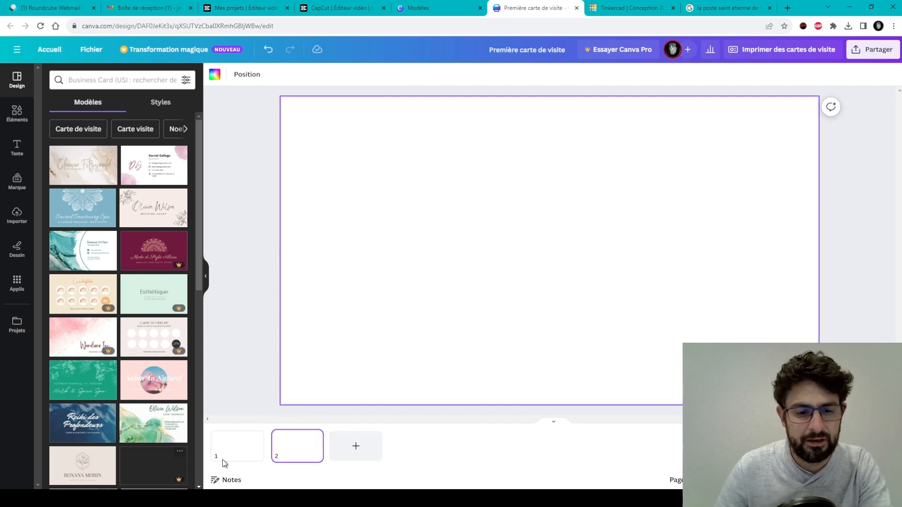
left_click(292, 457)
left_click(313, 437)
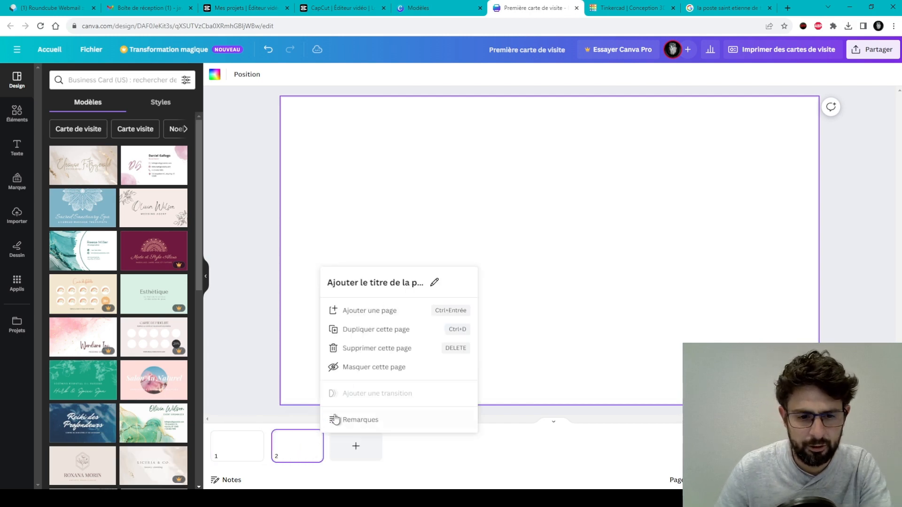
left_click(398, 352)
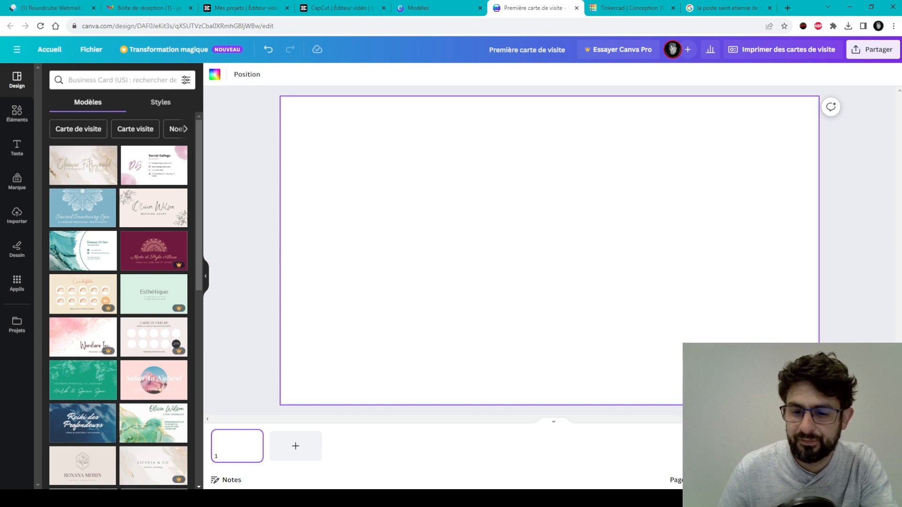
scroll(550, 251, "down", 5)
scroll(549, 251, "up", 6)
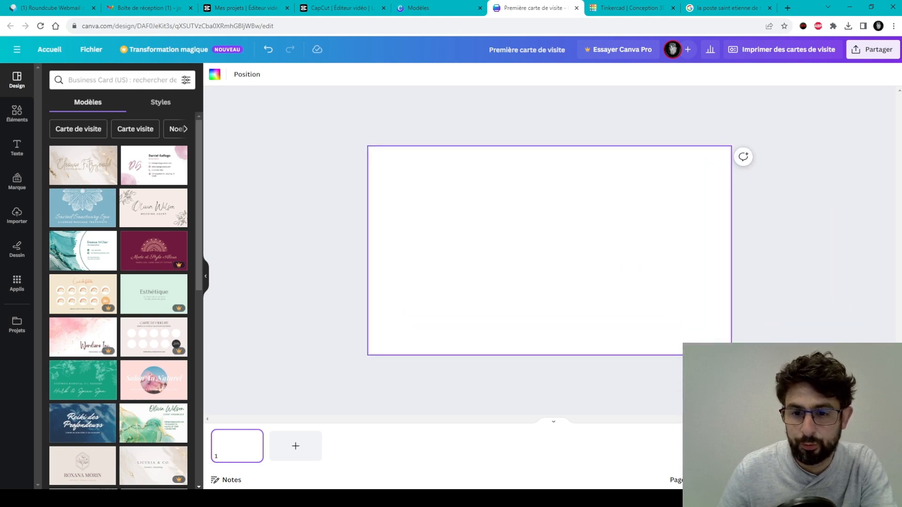
scroll(549, 251, "down", 2)
scroll(616, 252, "up", 1)
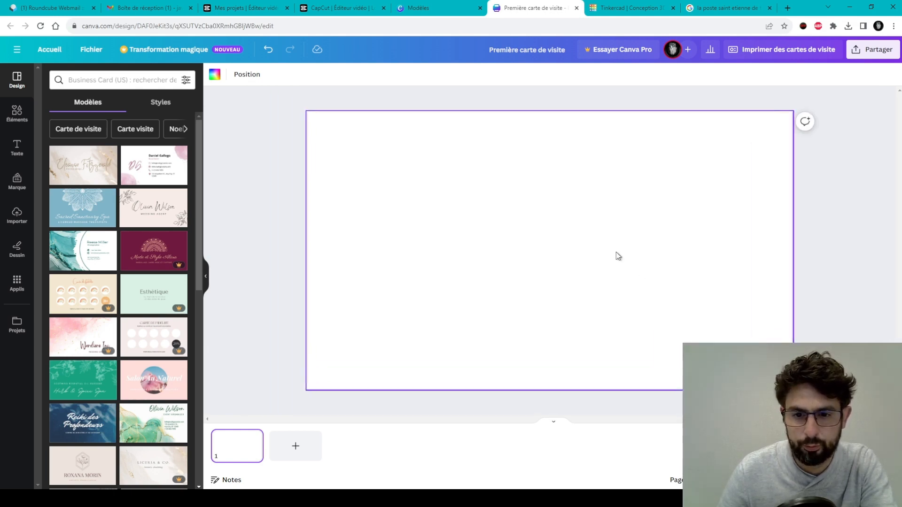
scroll(616, 251, "down", 2)
scroll(617, 252, "up", 2)
scroll(616, 253, "down", 3)
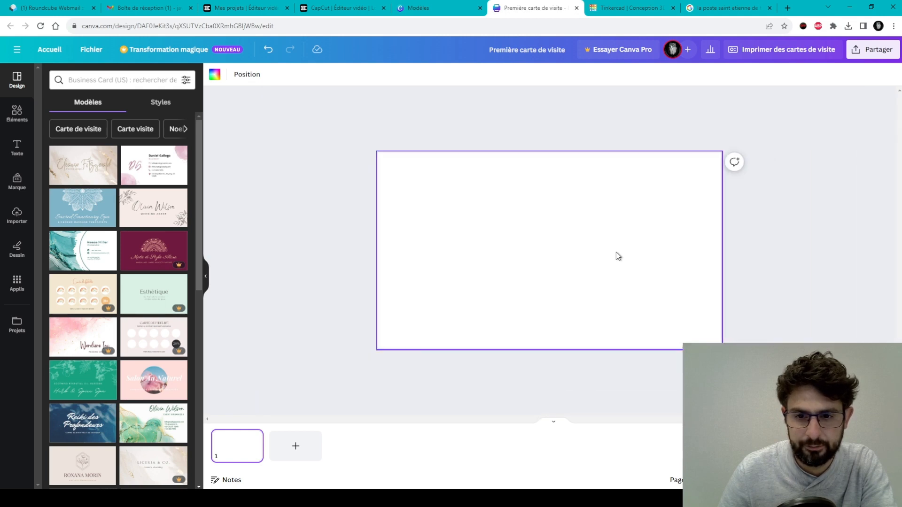
scroll(616, 253, "up", 1)
scroll(616, 253, "down", 1)
scroll(616, 253, "up", 1)
scroll(618, 256, "down", 1)
scroll(618, 257, "up", 1)
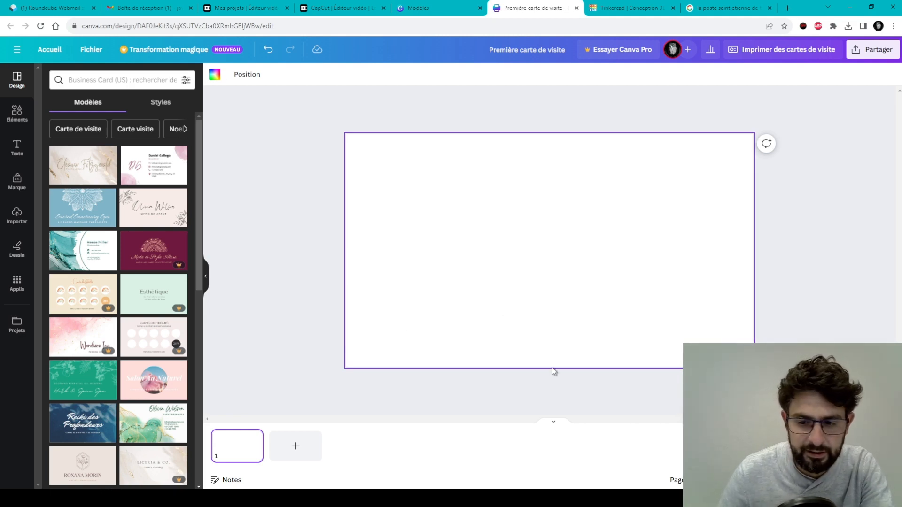
left_click(276, 190)
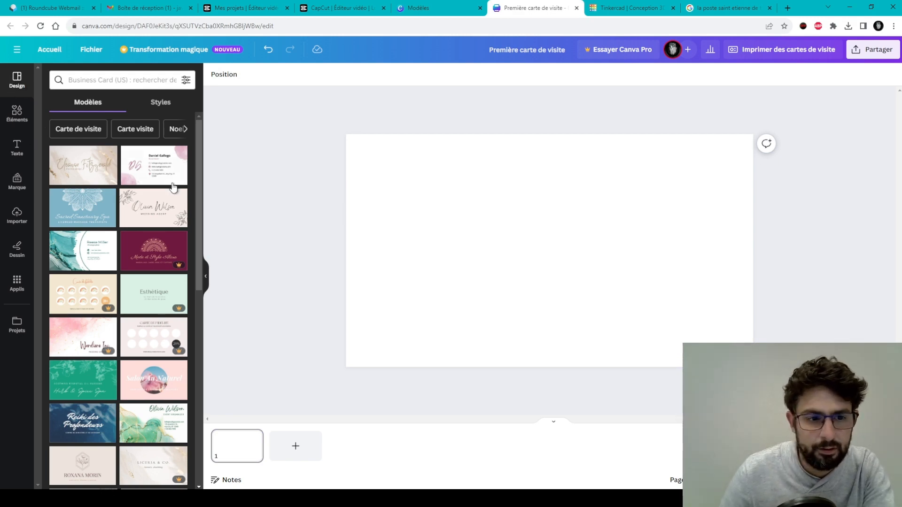
scroll(126, 186, "down", 2)
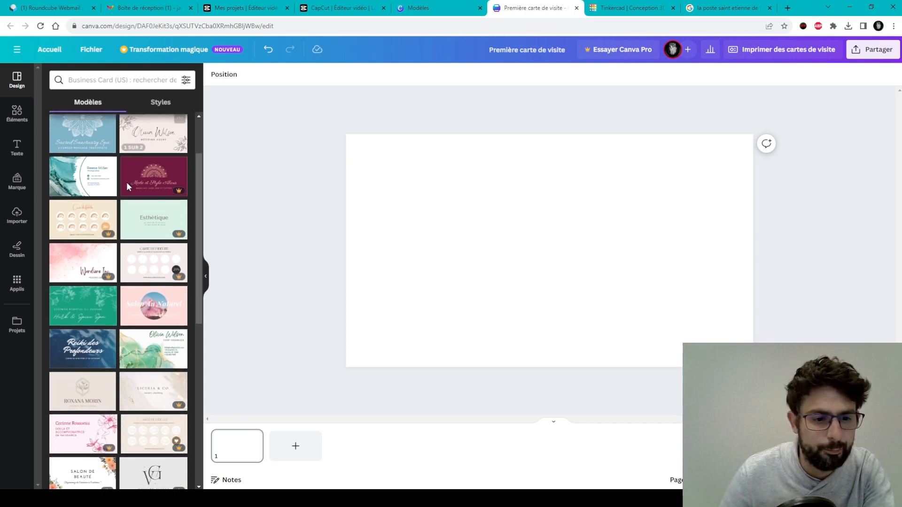
scroll(134, 225, "down", 7)
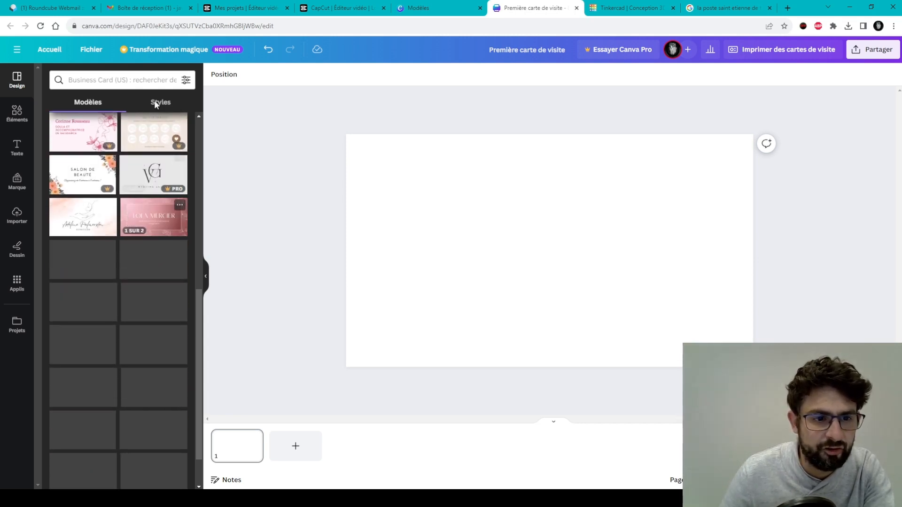
left_click(126, 81)
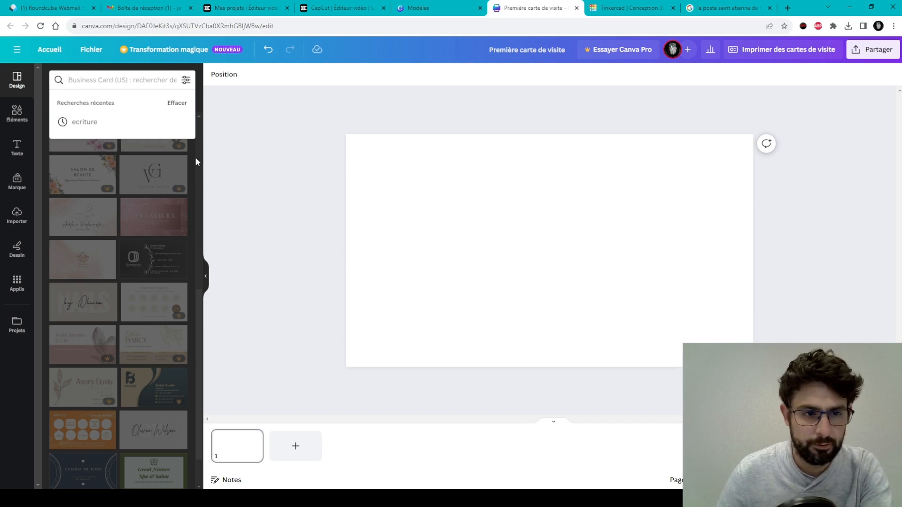
left_click(272, 145)
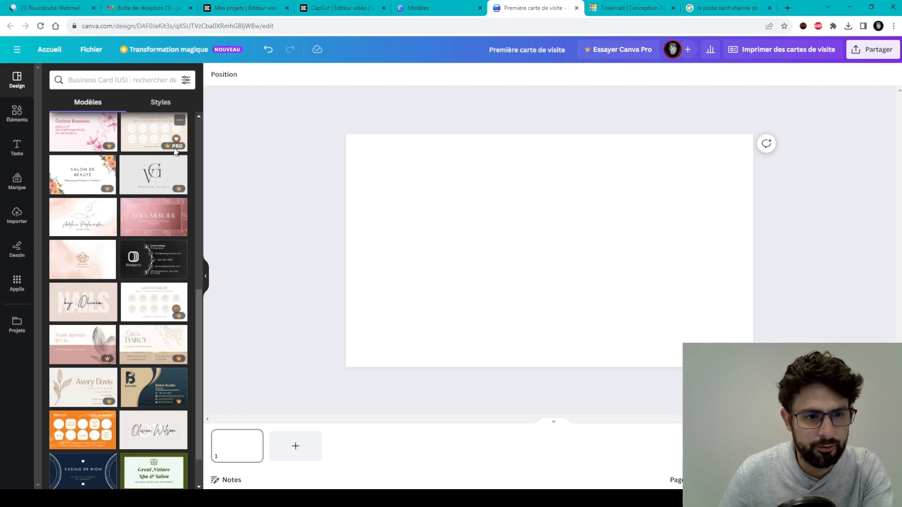
scroll(172, 149, "up", 4)
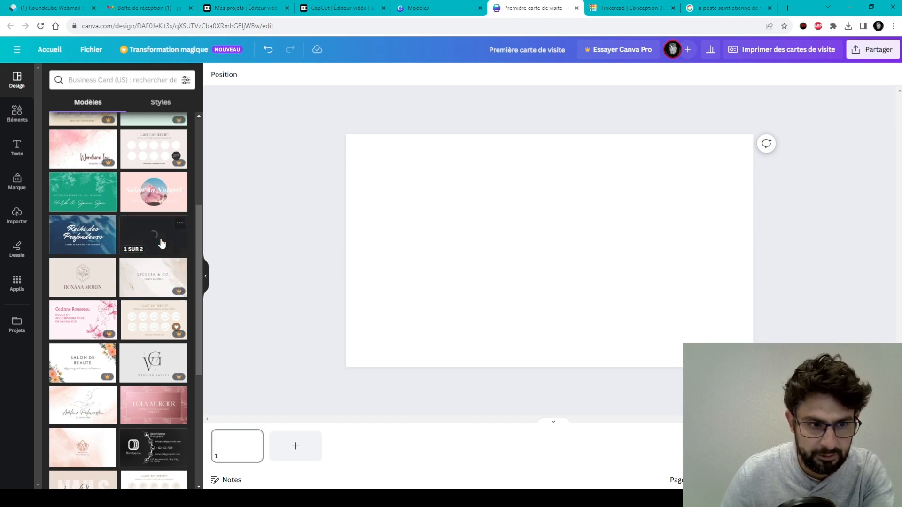
scroll(134, 193, "up", 1)
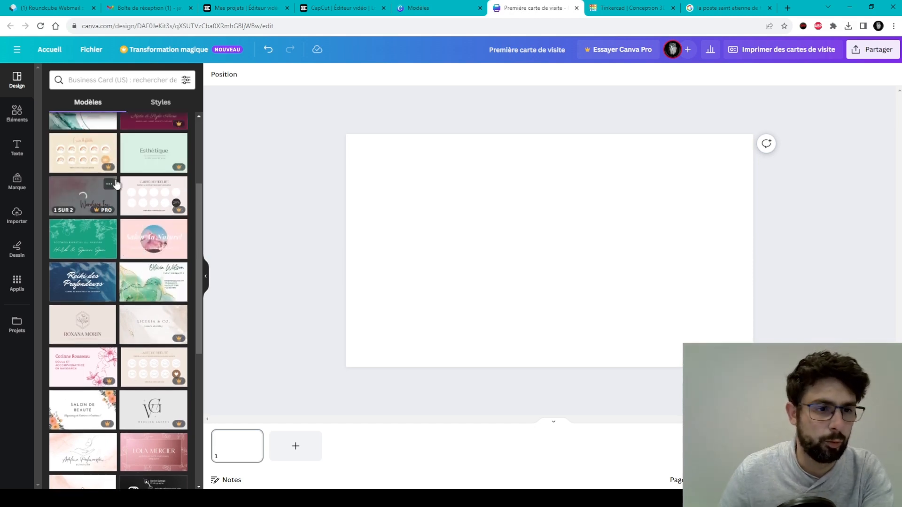
scroll(107, 177, "up", 3)
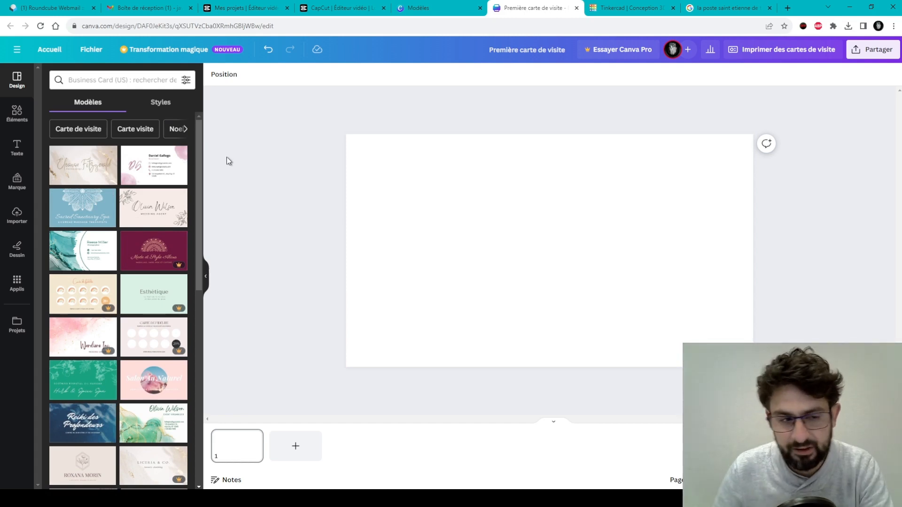
Scroll through the Éléments library's shapes, illustrations, graphics and frames categories.
left_click(16, 115)
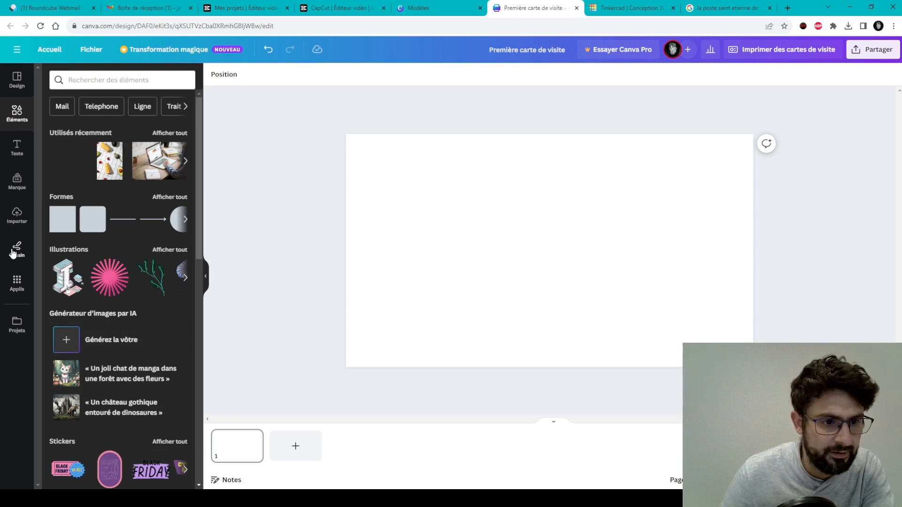
scroll(102, 165, "down", 1)
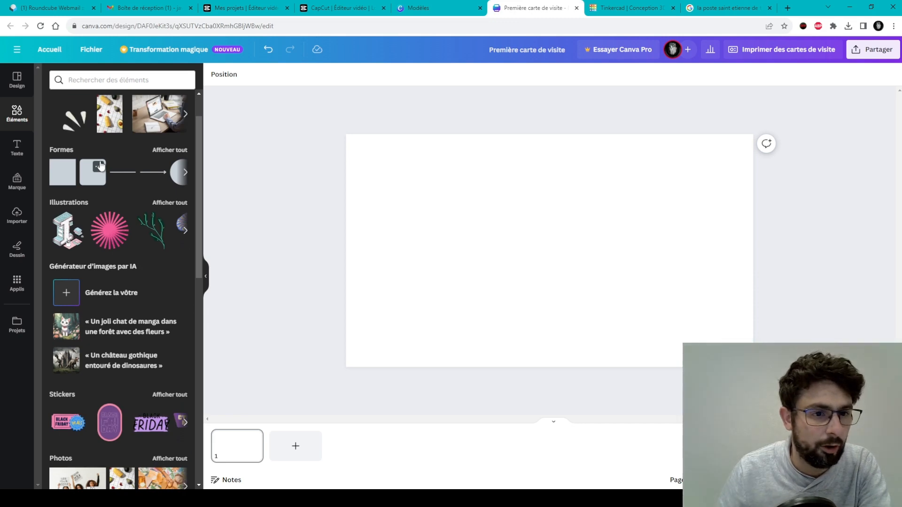
scroll(100, 165, "up", 1)
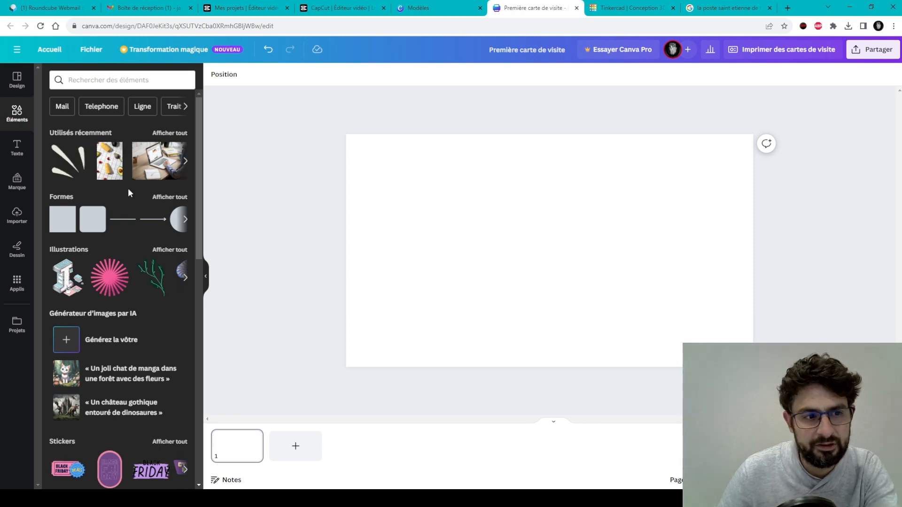
scroll(146, 214, "down", 2)
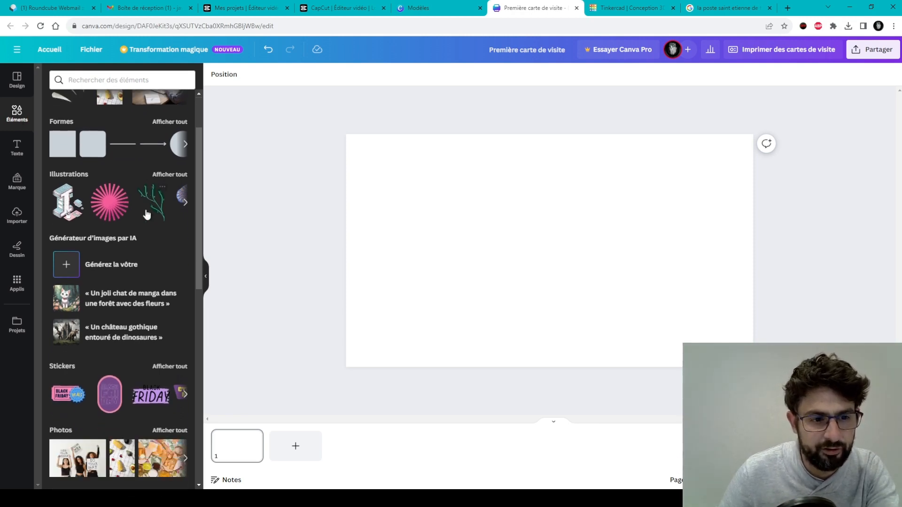
scroll(146, 214, "down", 8)
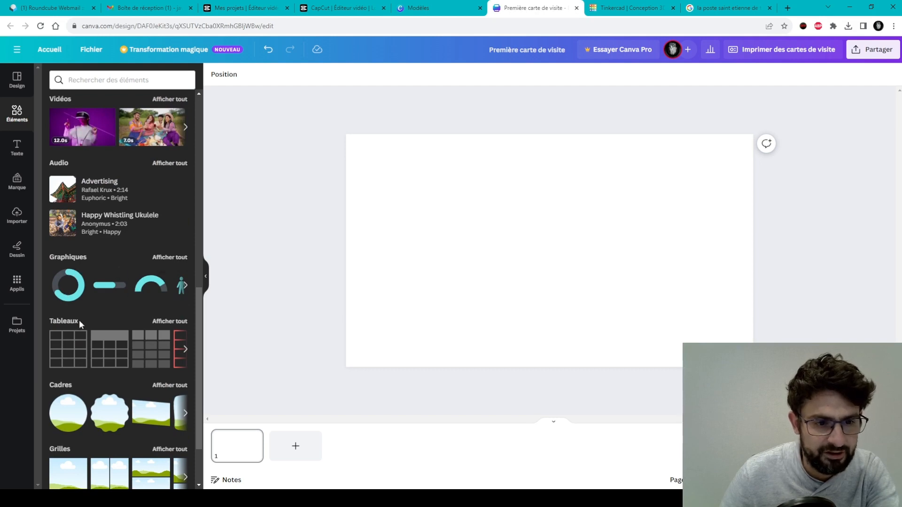
scroll(154, 371, "down", 1)
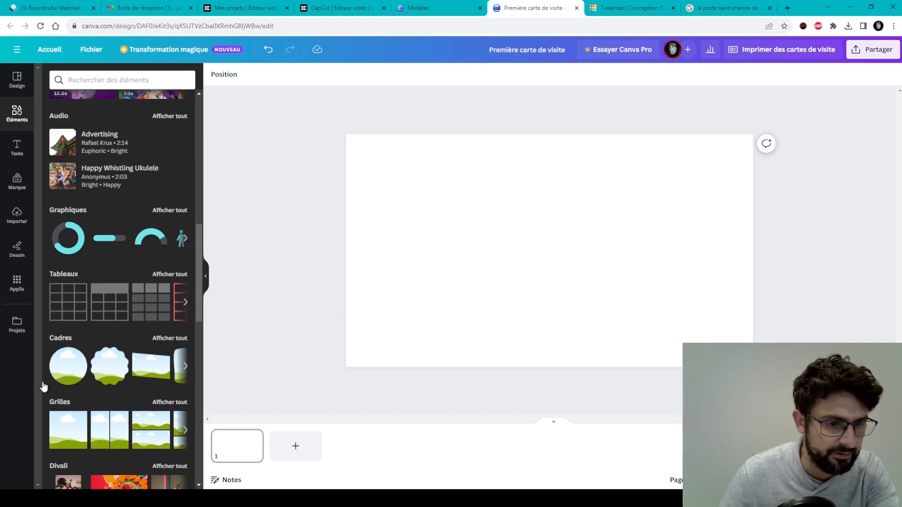
scroll(46, 325, "up", 2)
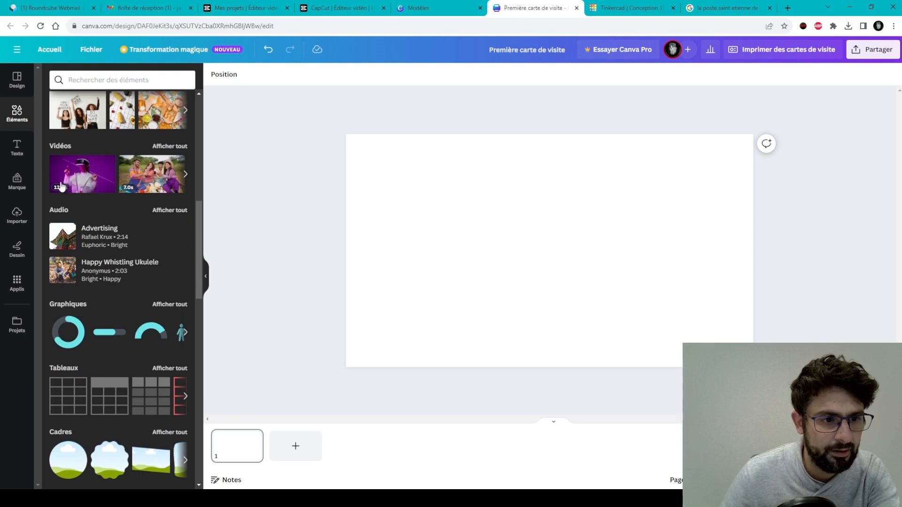
left_click(5, 149)
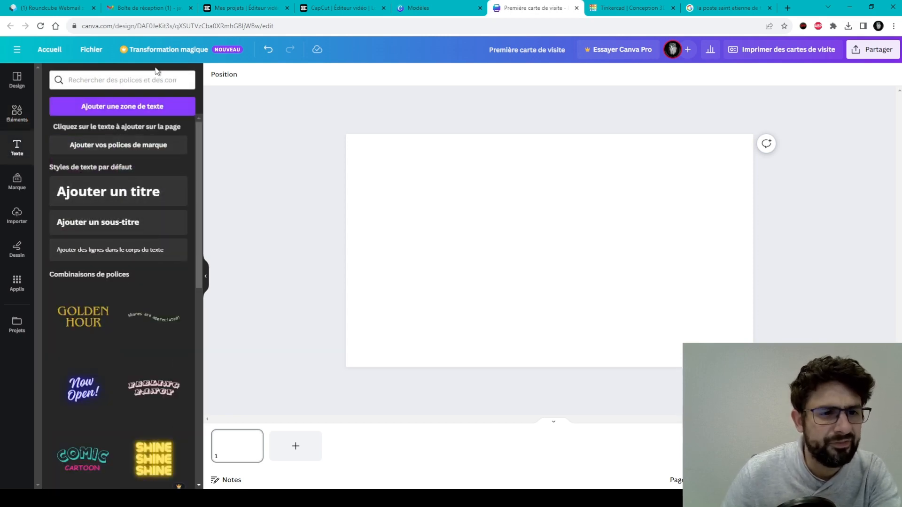
Scroll through the Combinaisons de polices in the Texte panel.
scroll(131, 143, "down", 7)
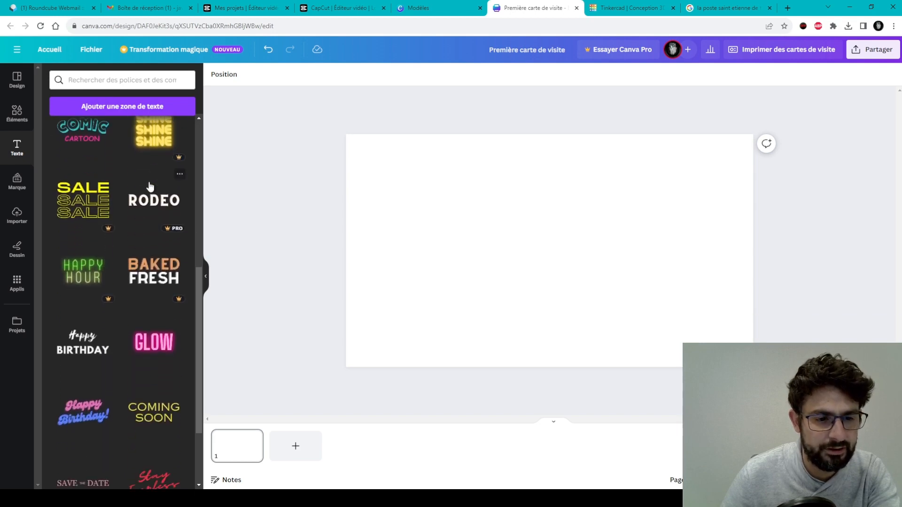
scroll(103, 248, "up", 4)
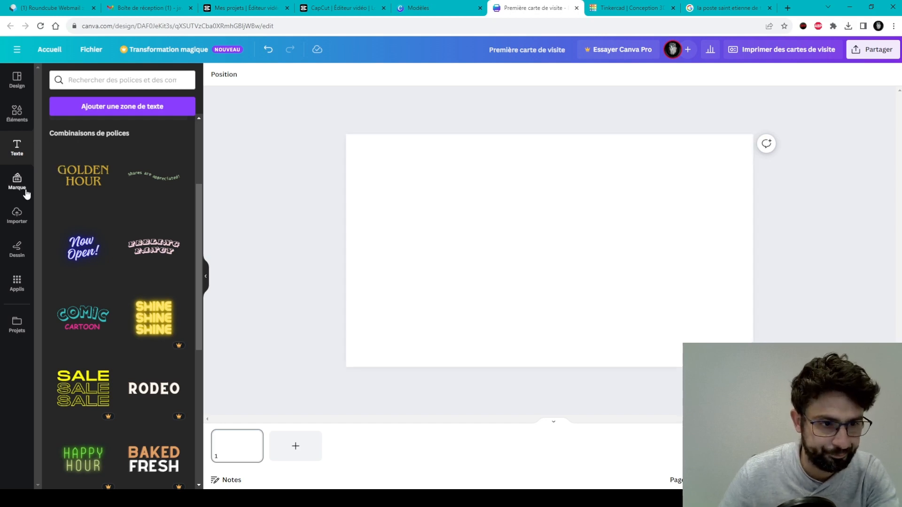
Go from the Marque panel to the Importer uploads panel.
left_click(9, 180)
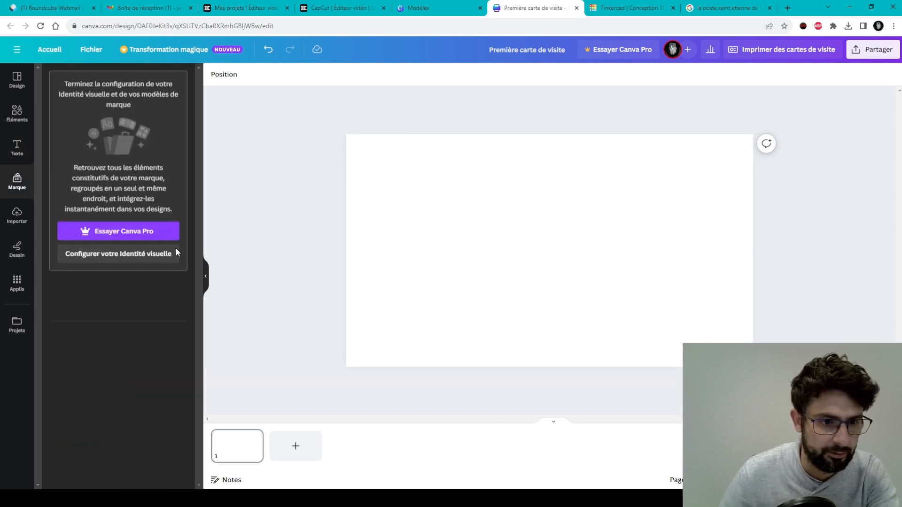
left_click(19, 221)
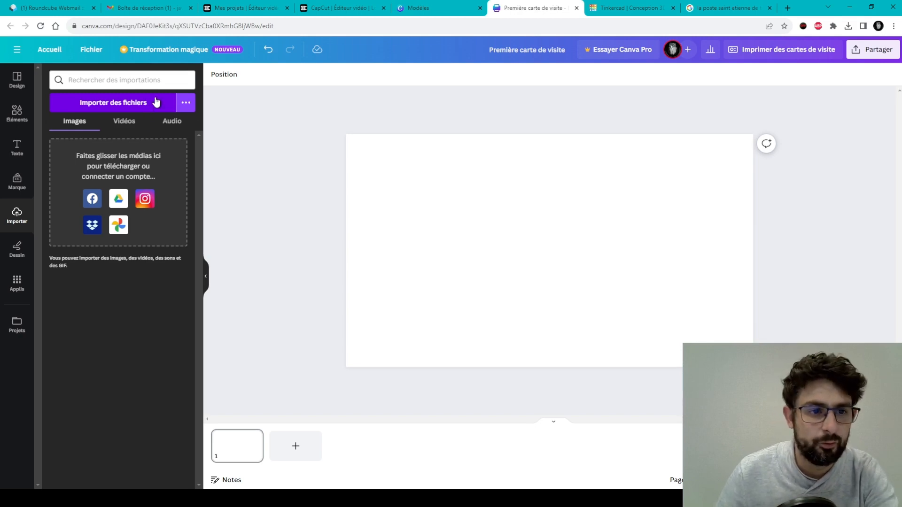
Choose Importer des fichiers to upload the EM logo image from the computer.
left_click(155, 101)
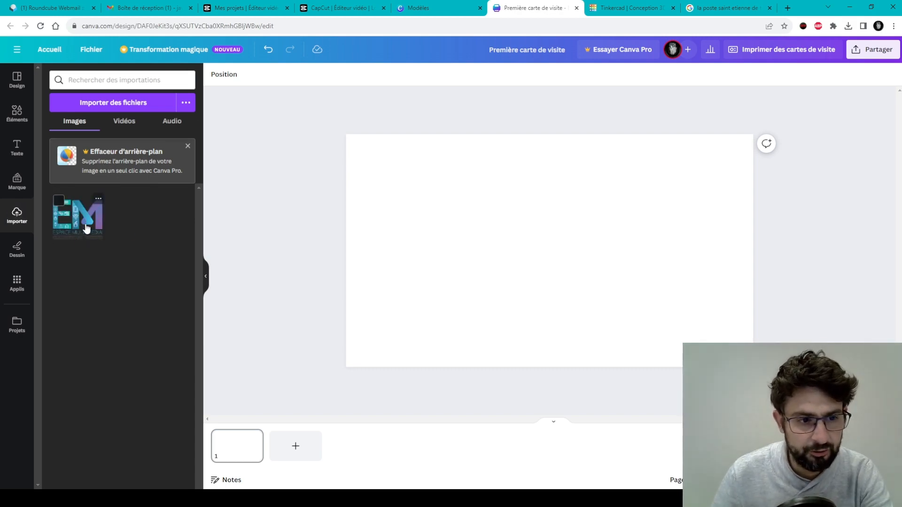
Drag the EM logo onto the card and enlarge it with the corner handle.
left_click_drag(87, 229, 504, 219)
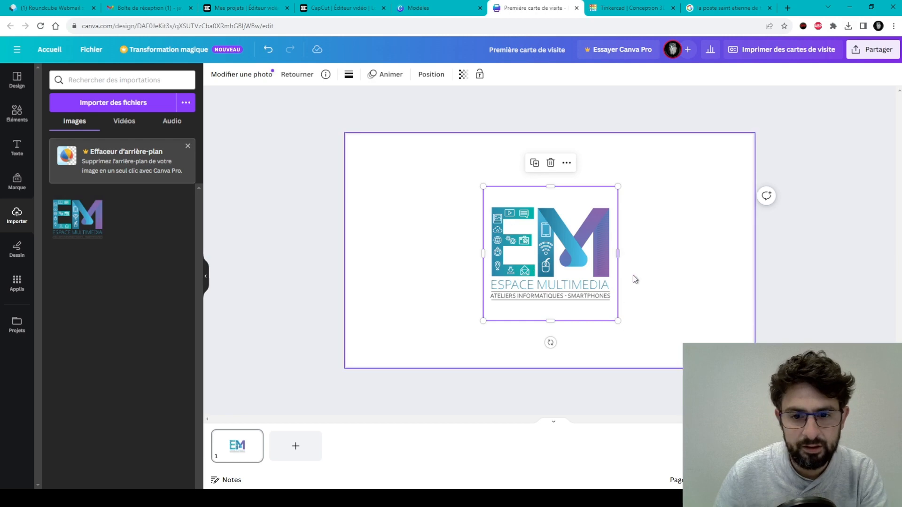
left_click(688, 255)
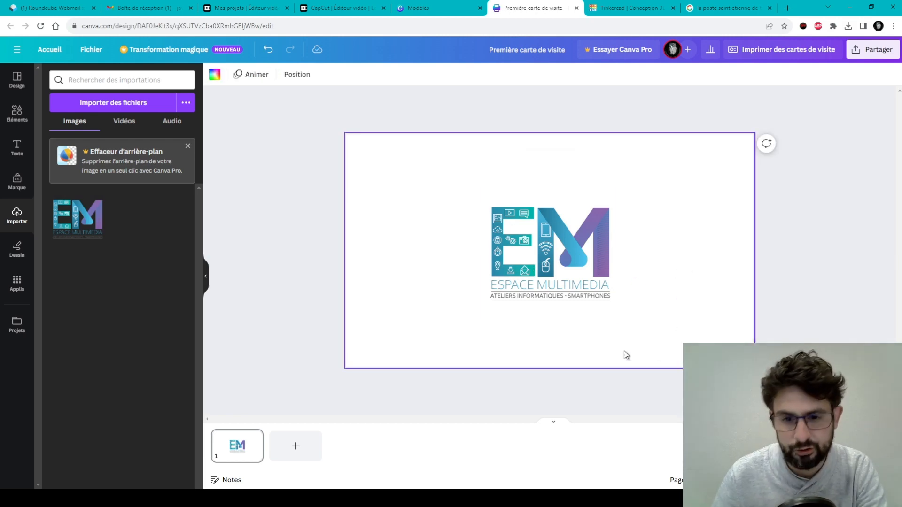
left_click(591, 275)
left_click_drag(617, 321, 703, 403)
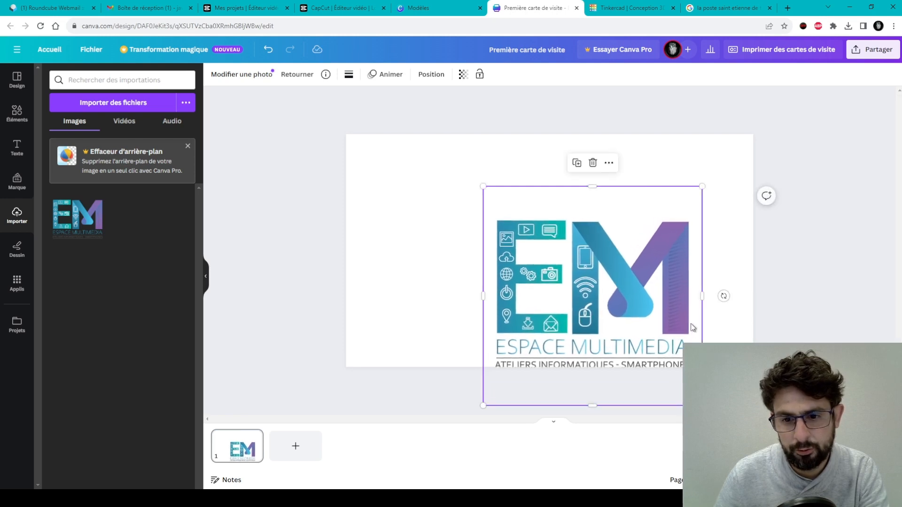
Move the enlarged logo to the card's left half, nudging it into alignment.
left_click_drag(679, 308, 534, 266)
left_click(278, 219)
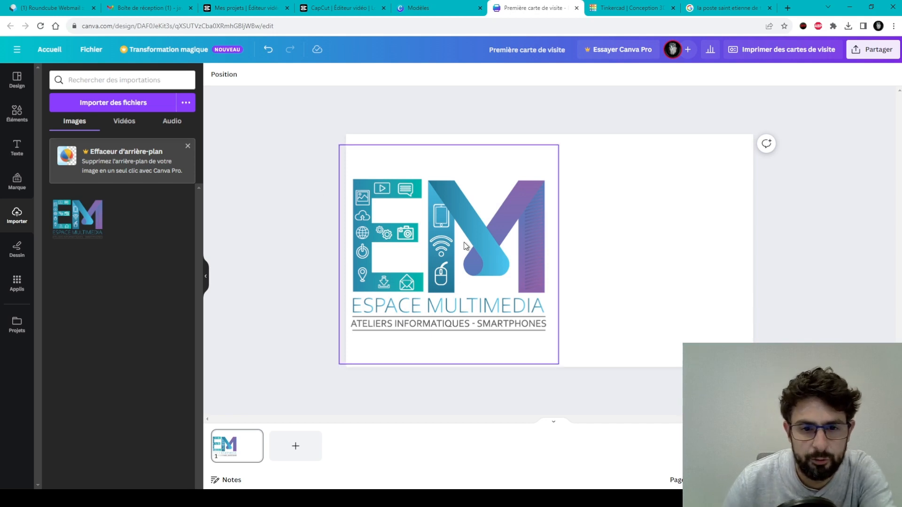
left_click_drag(466, 246, 471, 245)
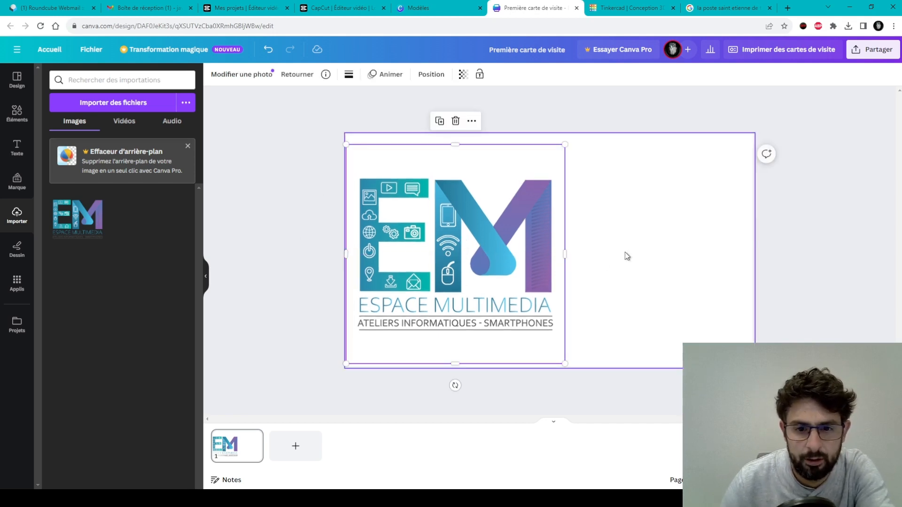
left_click(683, 216)
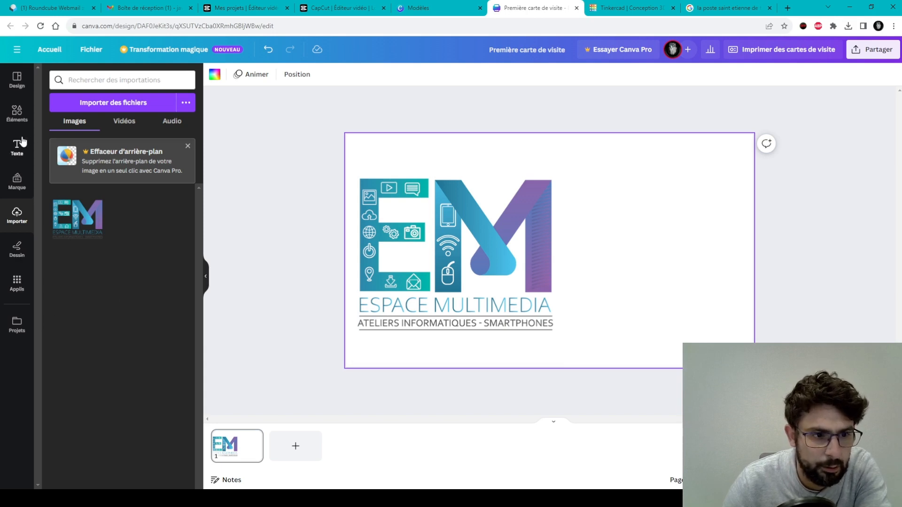
Search the Éléments library for 'abstrait'.
left_click(12, 117)
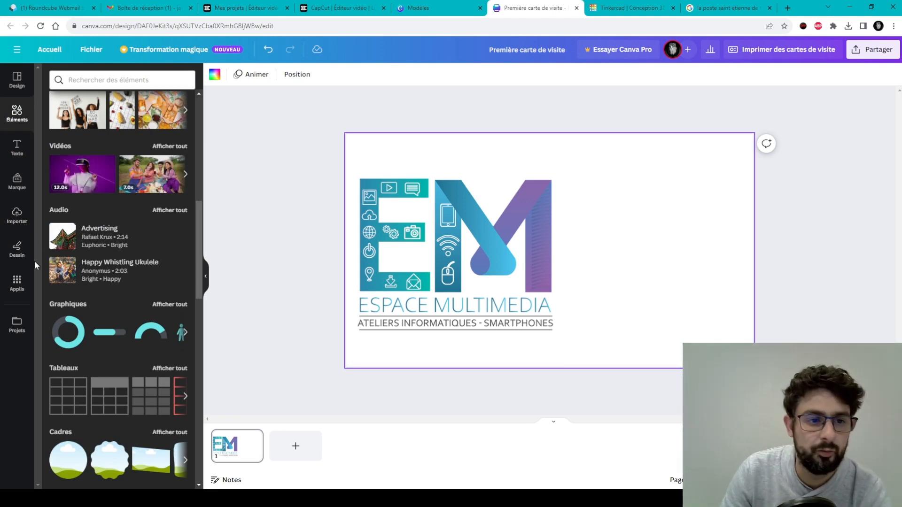
scroll(126, 178, "up", 5)
scroll(126, 160, "up", 2)
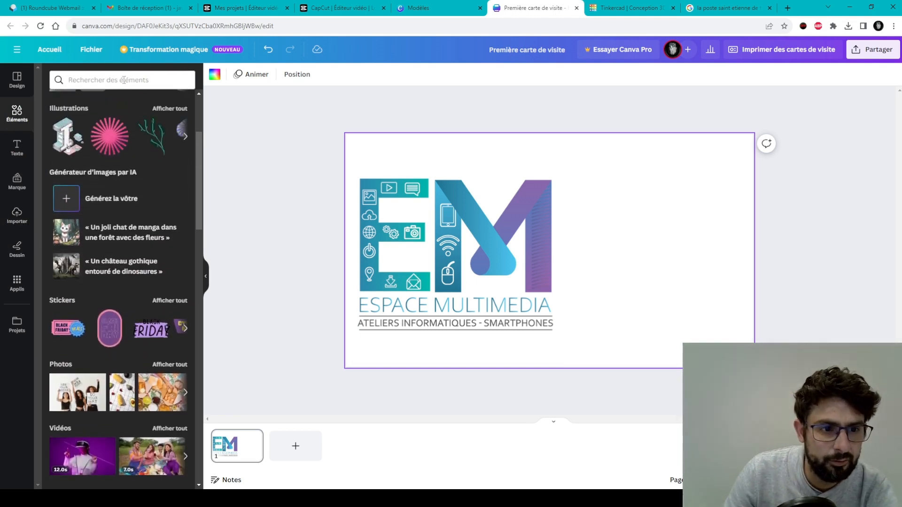
left_click(137, 83)
type("a")
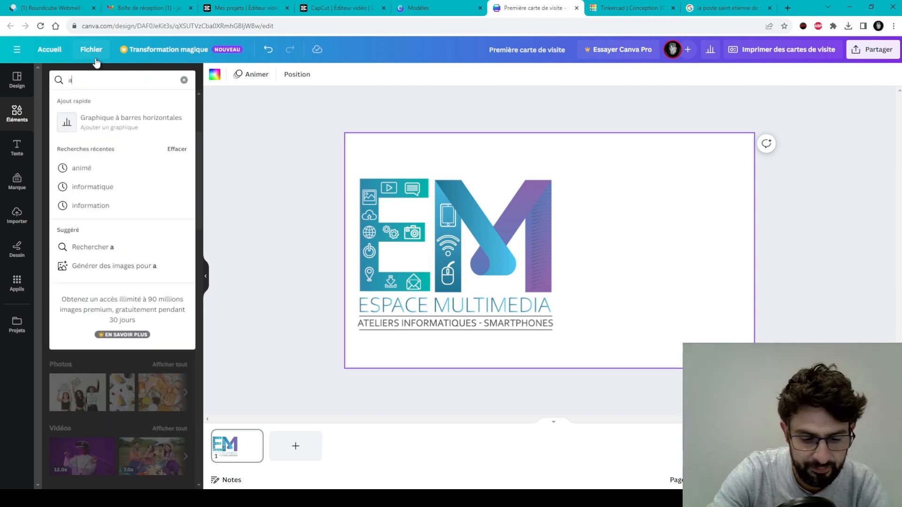
type("bstrait")
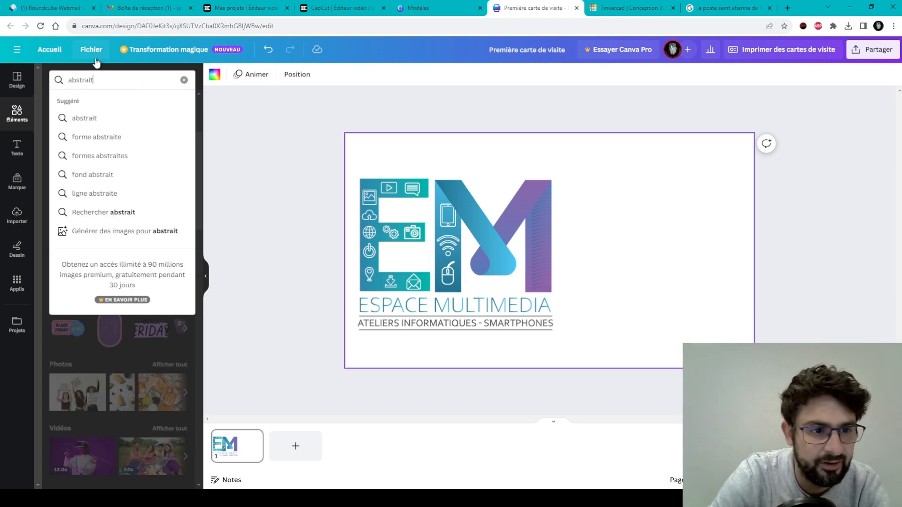
left_click(117, 119)
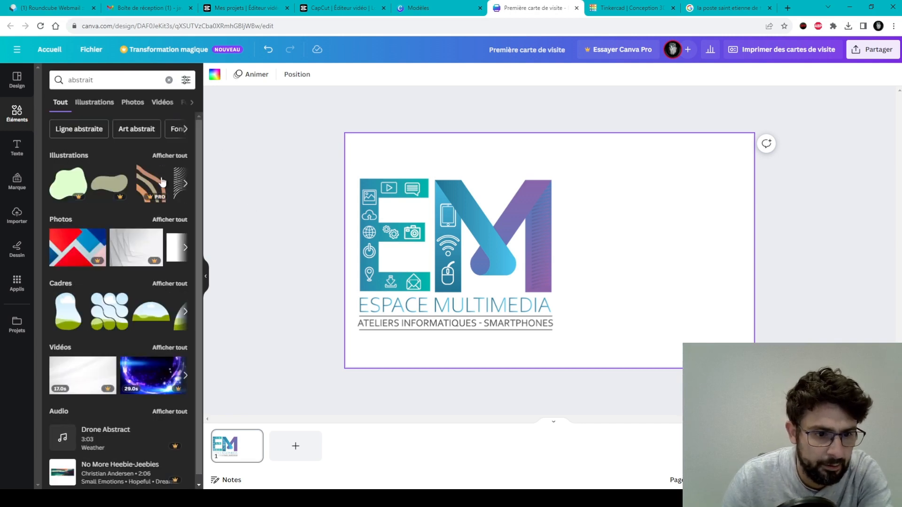
Page through more abstrait photos, then close the colour and orientation filters.
left_click(186, 251)
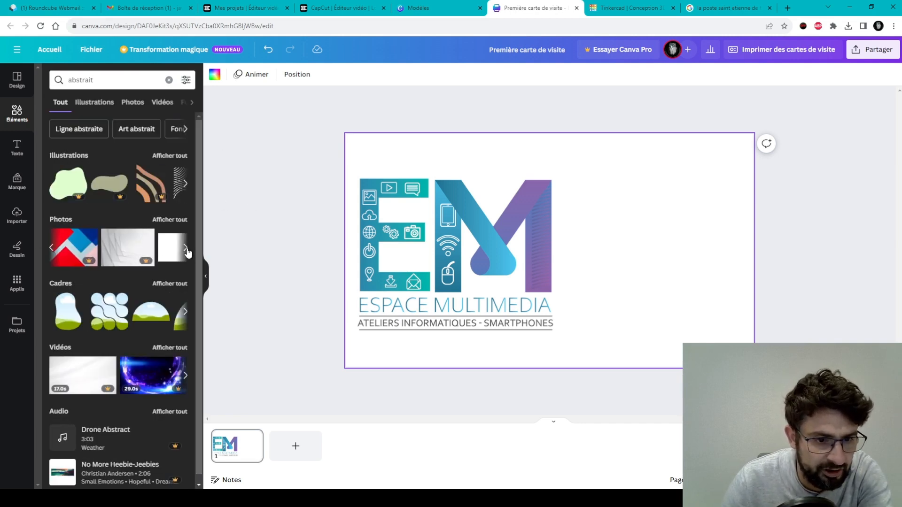
left_click(187, 251)
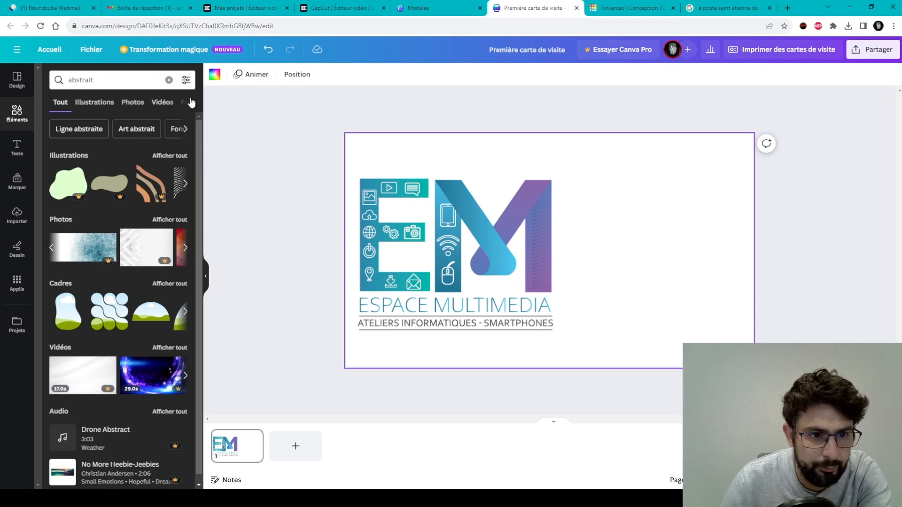
left_click(187, 80)
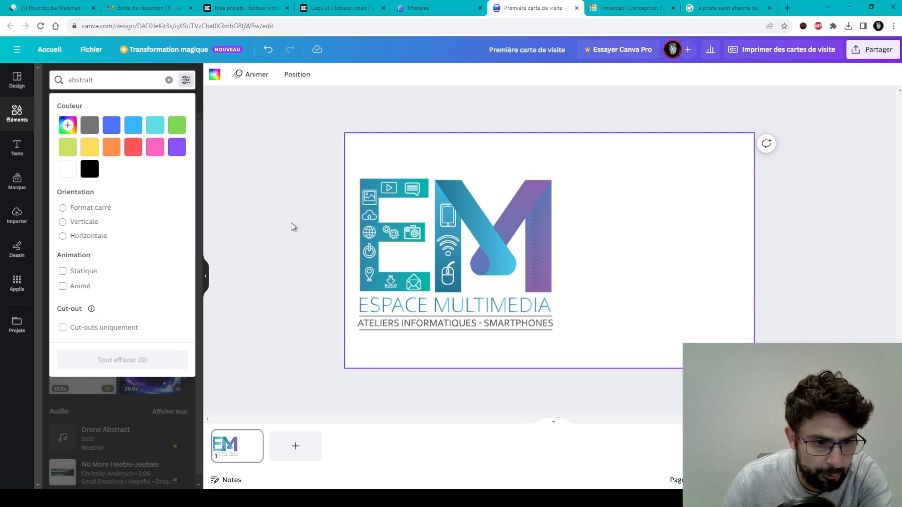
left_click(293, 228)
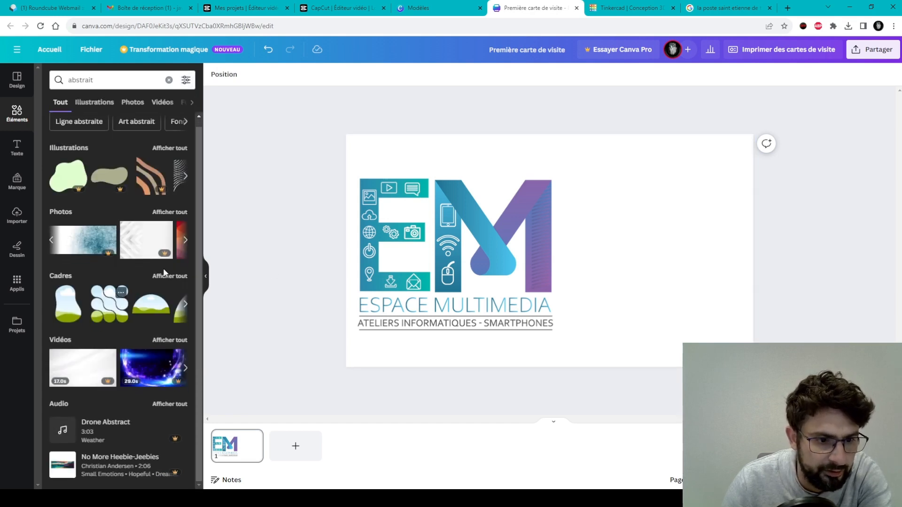
scroll(151, 266, "up", 1)
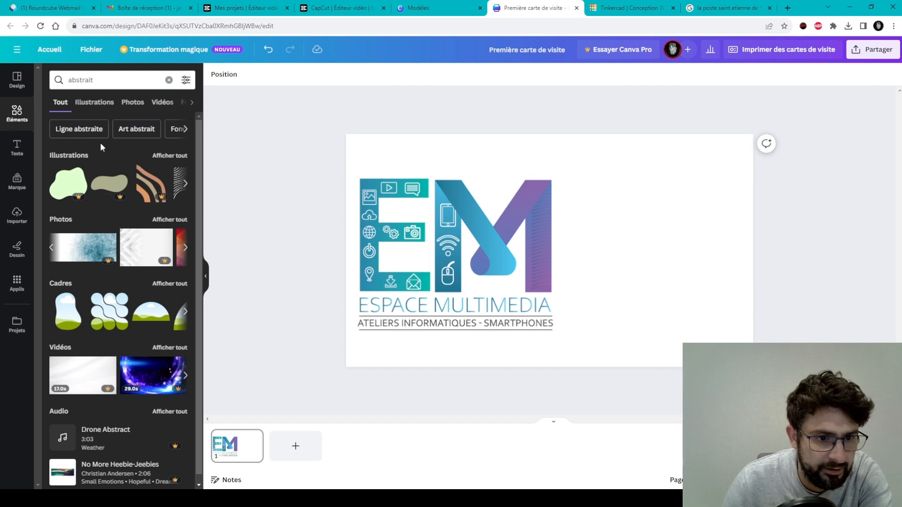
Show all the abstract illustrations and scroll down through them.
left_click(174, 158)
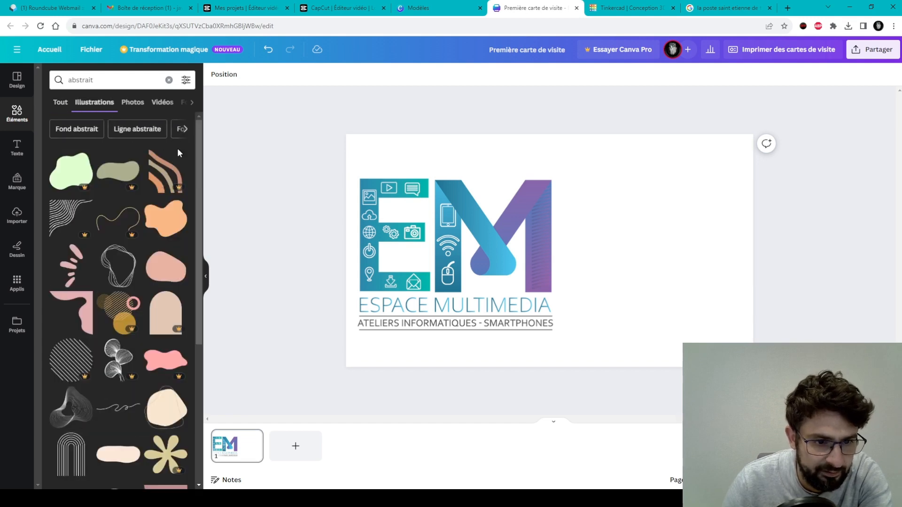
scroll(131, 302, "down", 2)
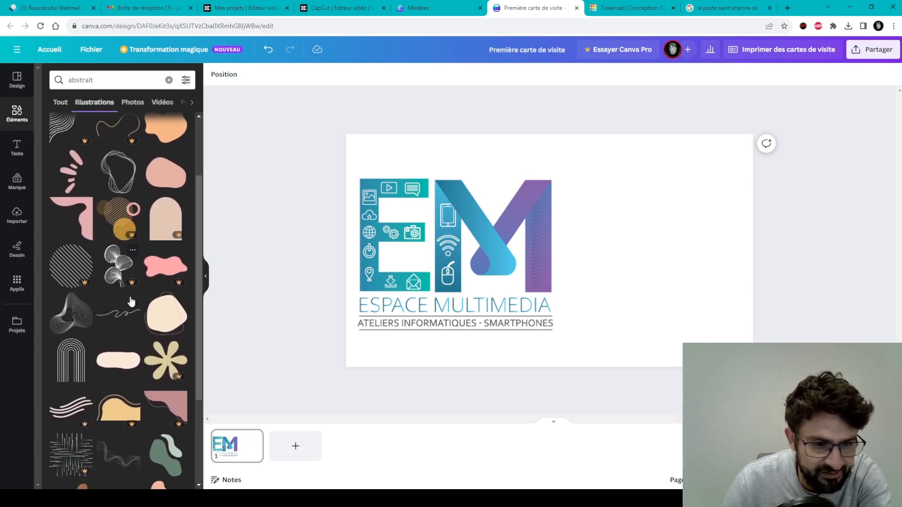
scroll(123, 350, "down", 3)
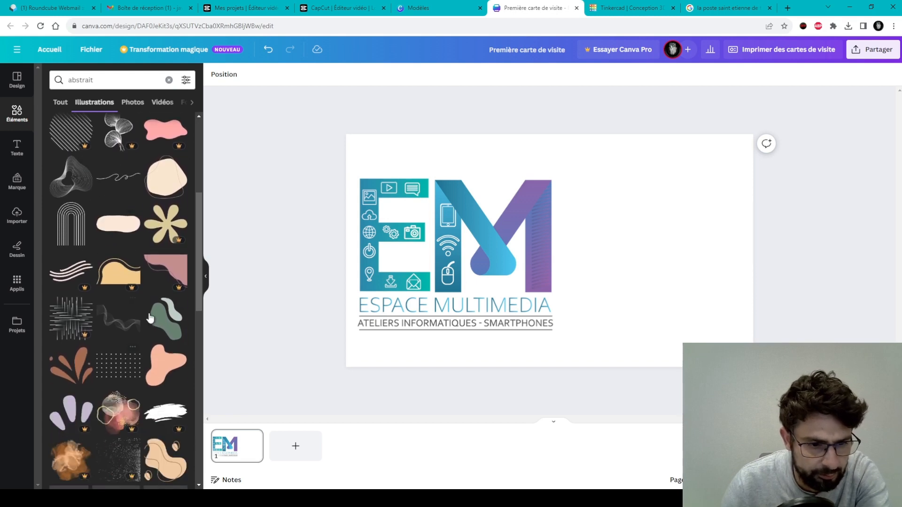
scroll(136, 308, "down", 2)
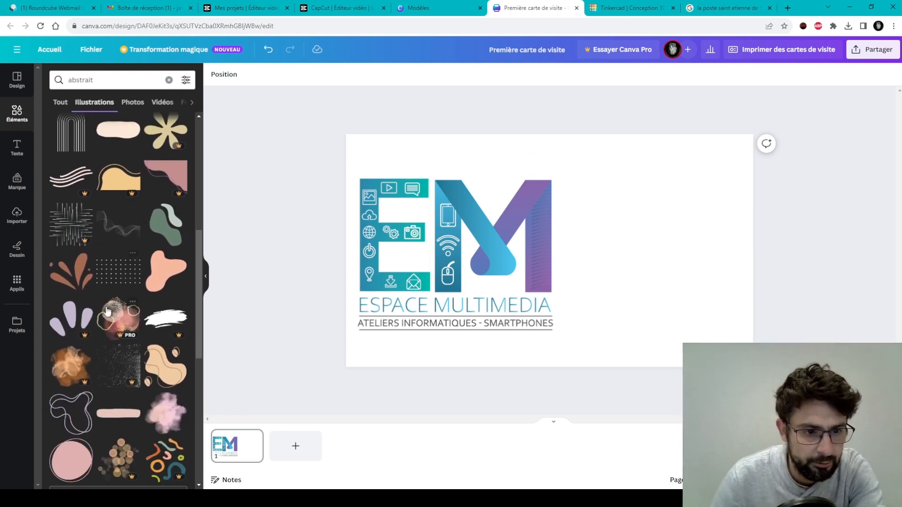
scroll(143, 256, "down", 6)
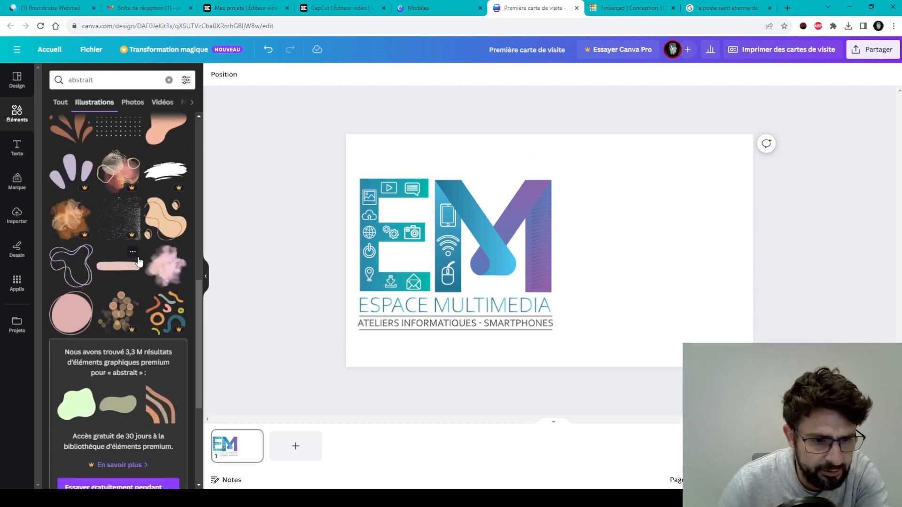
scroll(136, 282, "down", 6)
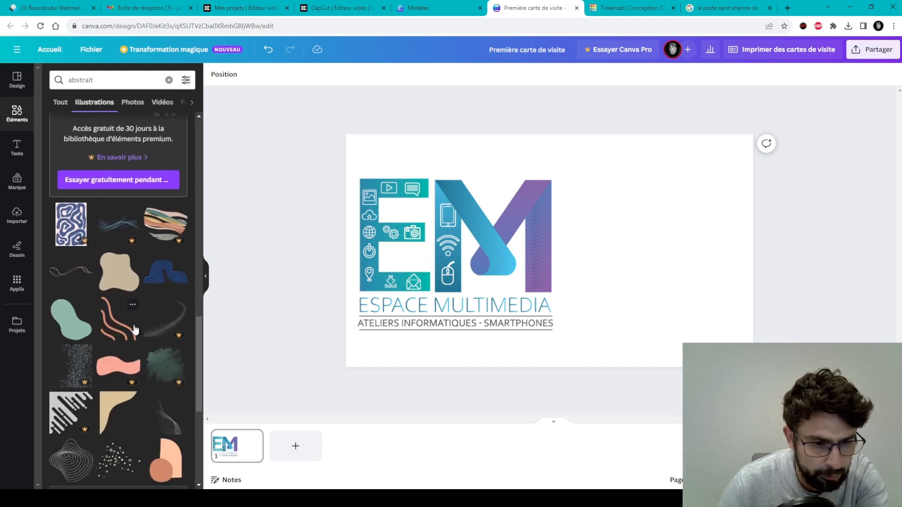
scroll(141, 292, "down", 4)
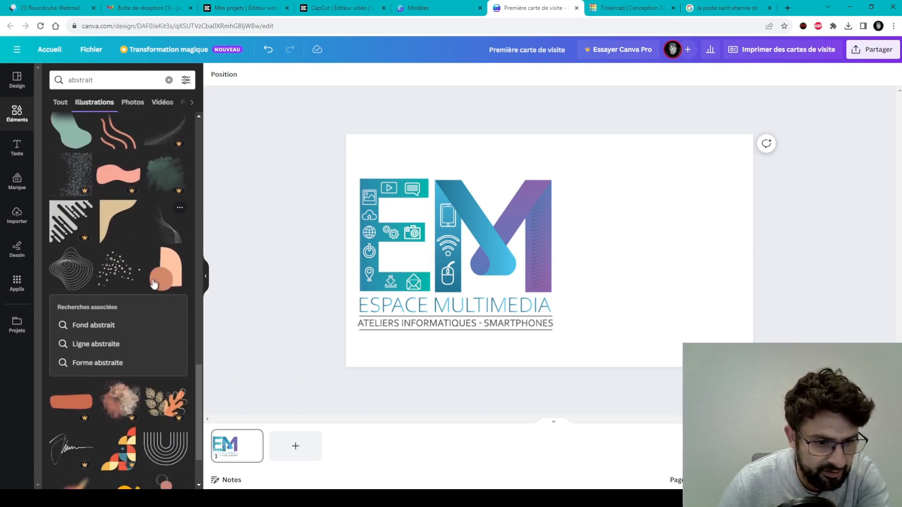
scroll(141, 292, "down", 2)
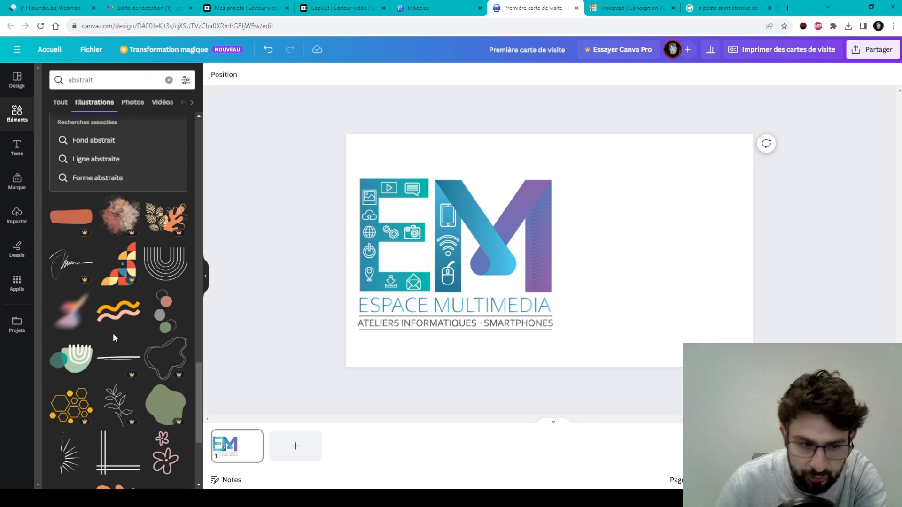
scroll(124, 324, "down", 4)
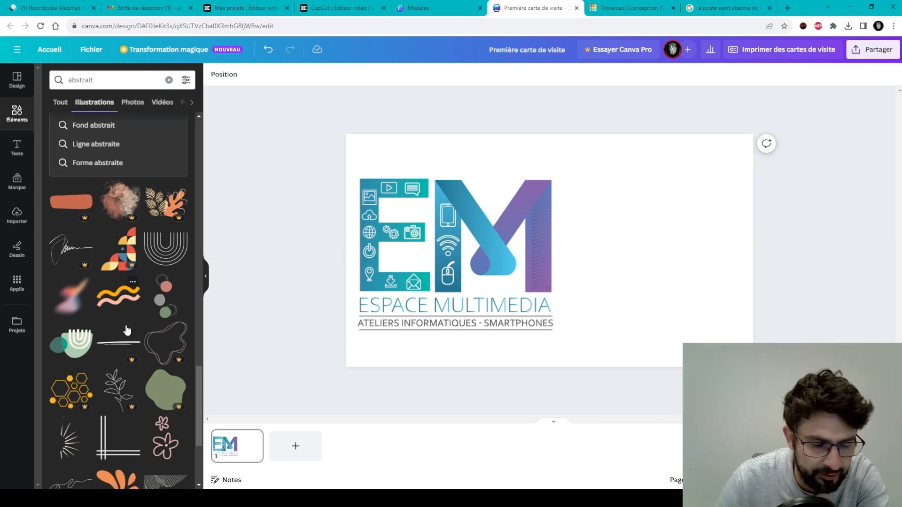
scroll(120, 319, "down", 1)
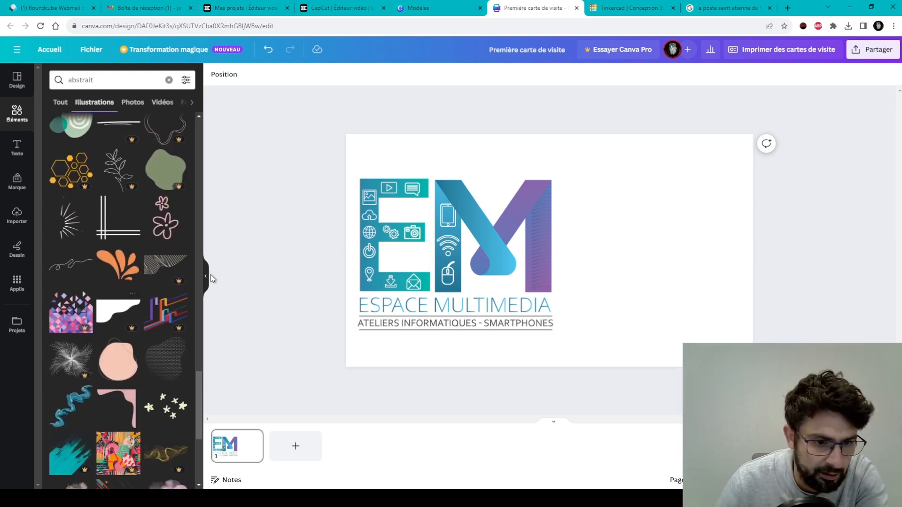
scroll(122, 306, "down", 4)
scroll(113, 290, "down", 3)
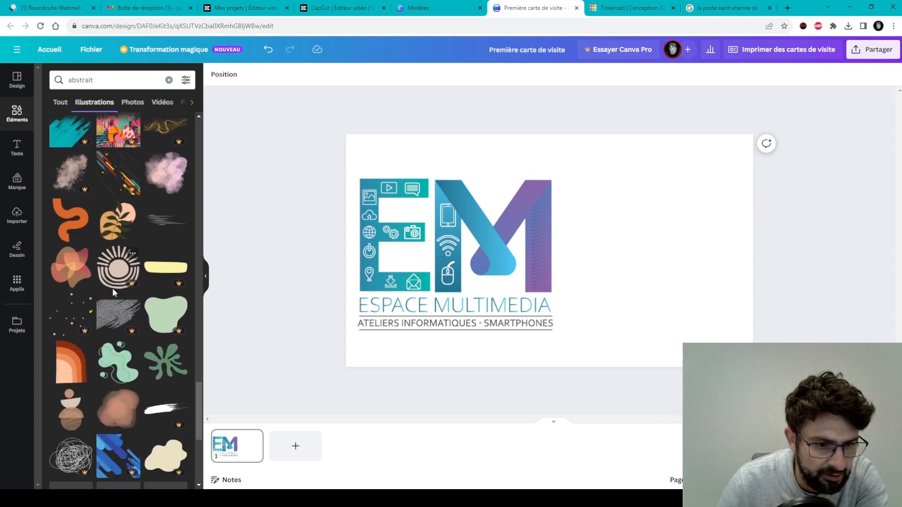
scroll(112, 293, "down", 4)
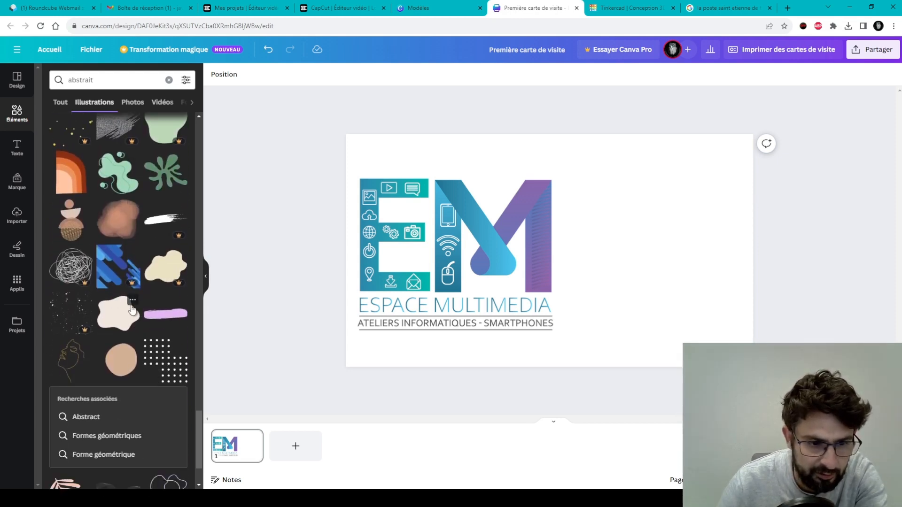
scroll(136, 360, "down", 2)
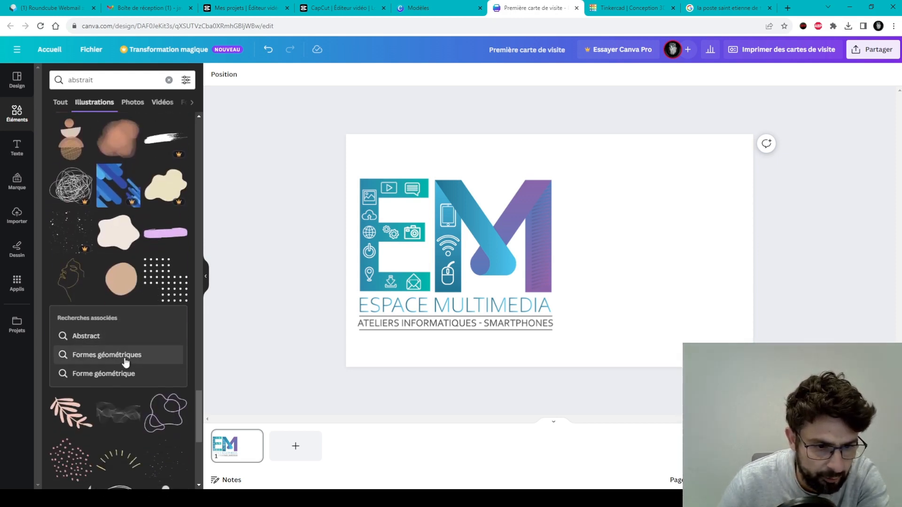
Switch to the related search 'Formes géométriques' and scroll its illustrations.
left_click(125, 357)
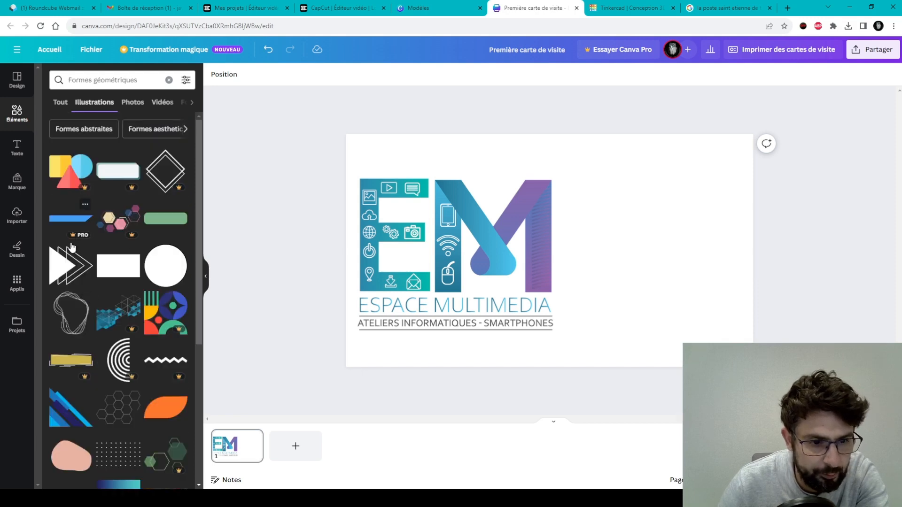
scroll(154, 382, "down", 1)
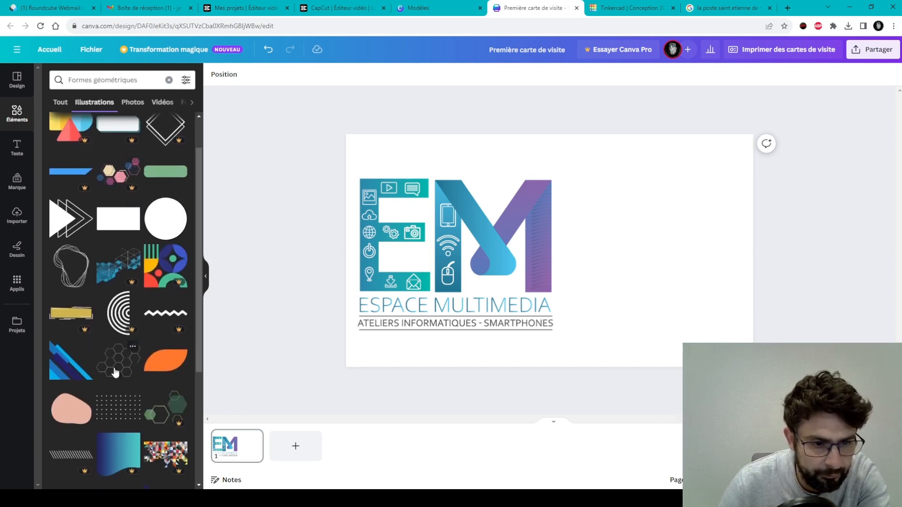
scroll(114, 371, "down", 2)
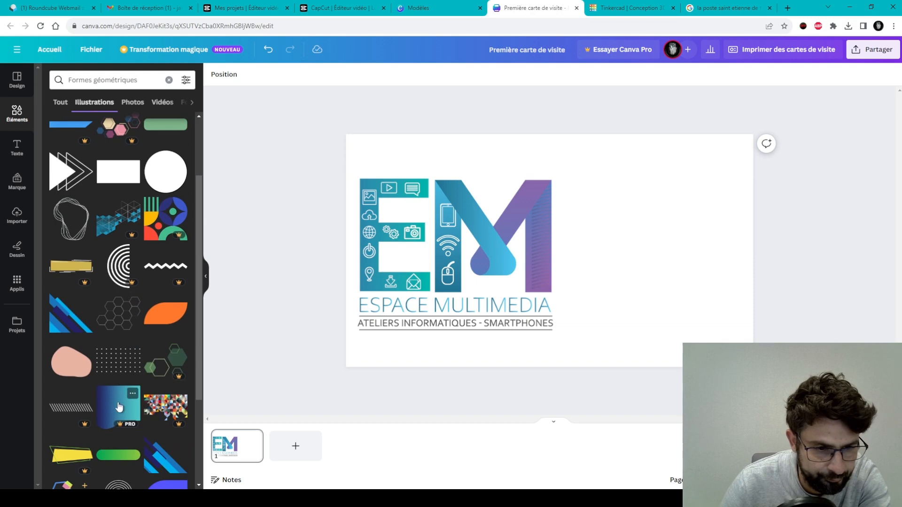
scroll(150, 314, "down", 1)
scroll(151, 314, "down", 1)
Add the blue diagonal-stripes graphic, then enlarge and tilt it across the card's right side.
left_click(169, 374)
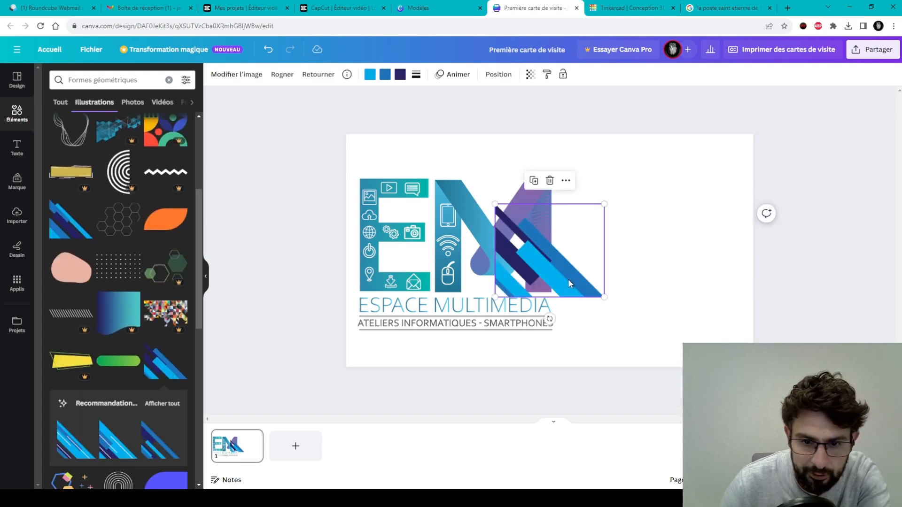
left_click_drag(569, 283, 718, 347)
left_click_drag(644, 272, 231, 156)
left_click_drag(568, 244, 571, 270)
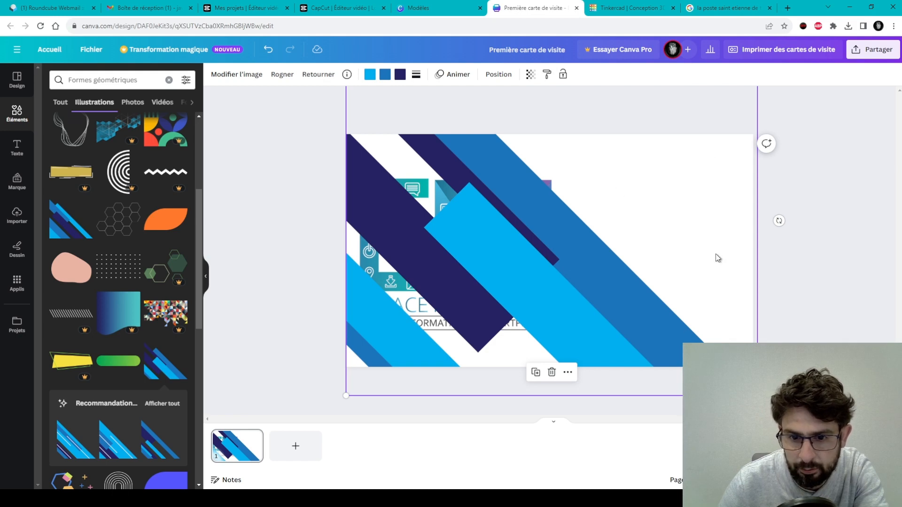
left_click_drag(778, 219, 428, 197)
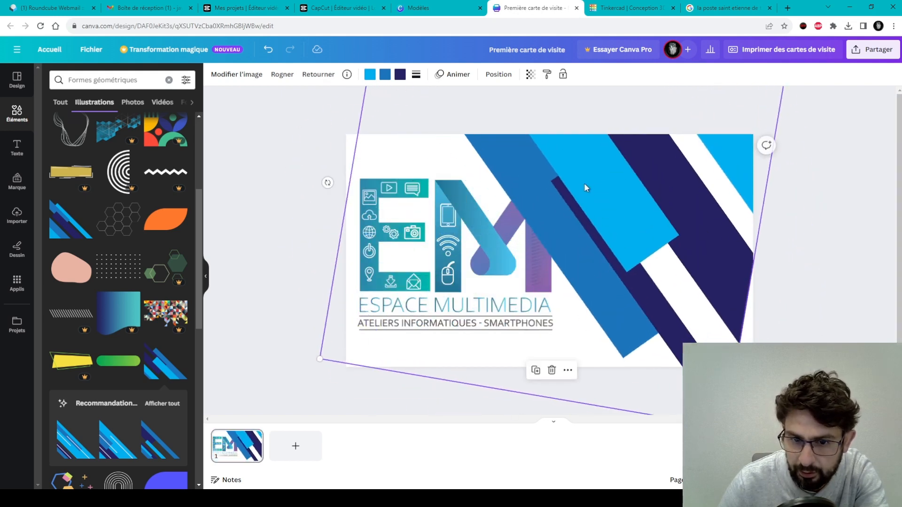
left_click_drag(584, 187, 638, 229)
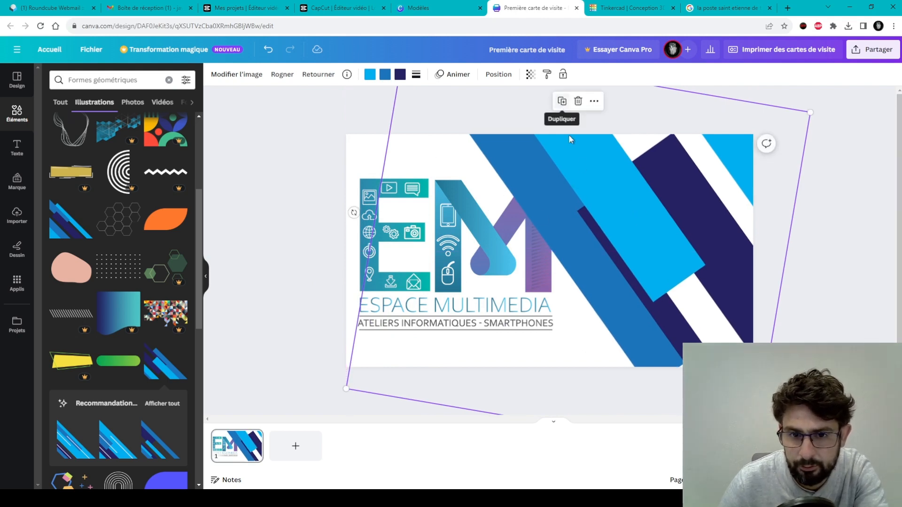
Send the blue stripes to the back so they sit behind the EM logo.
right_click(612, 207)
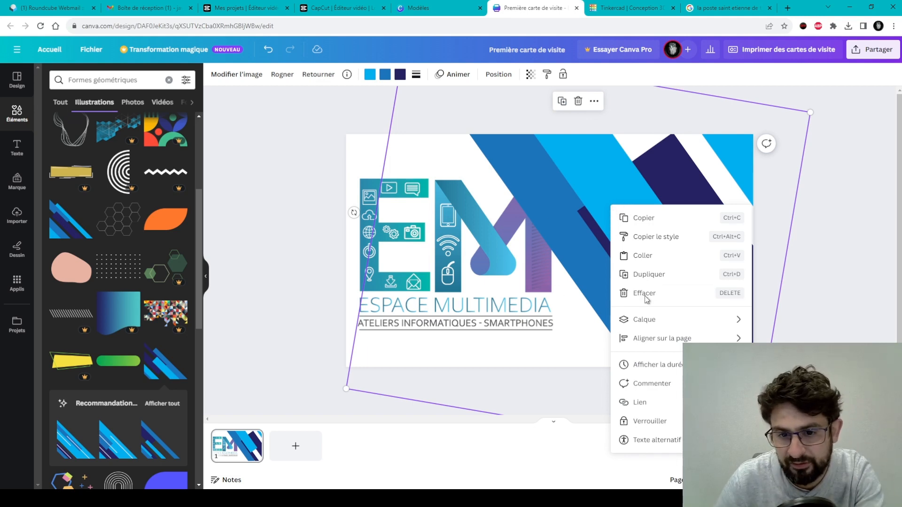
mouse_move(663, 325)
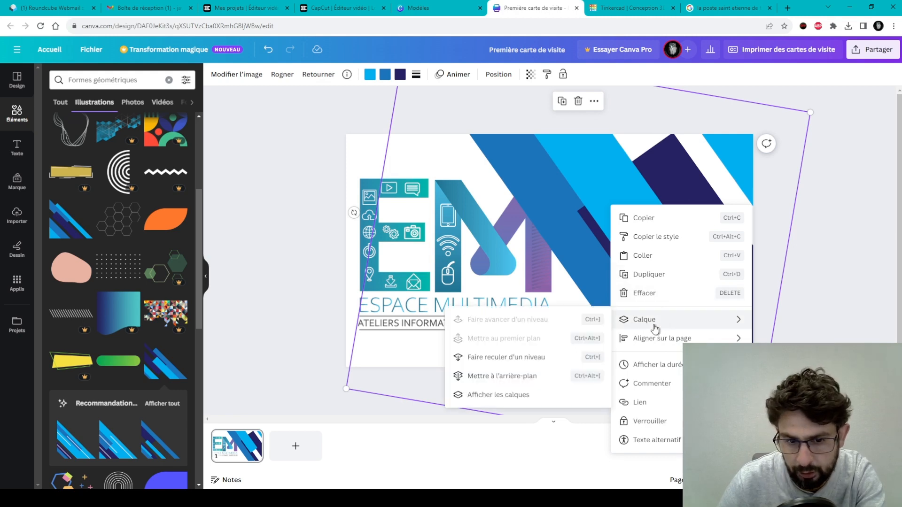
left_click(531, 377)
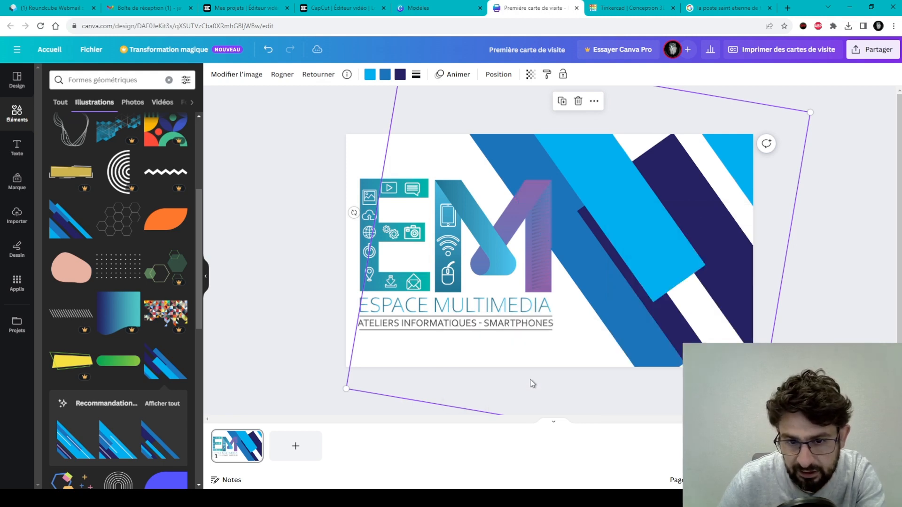
Nudge the stripes slightly left and down.
left_click(545, 226)
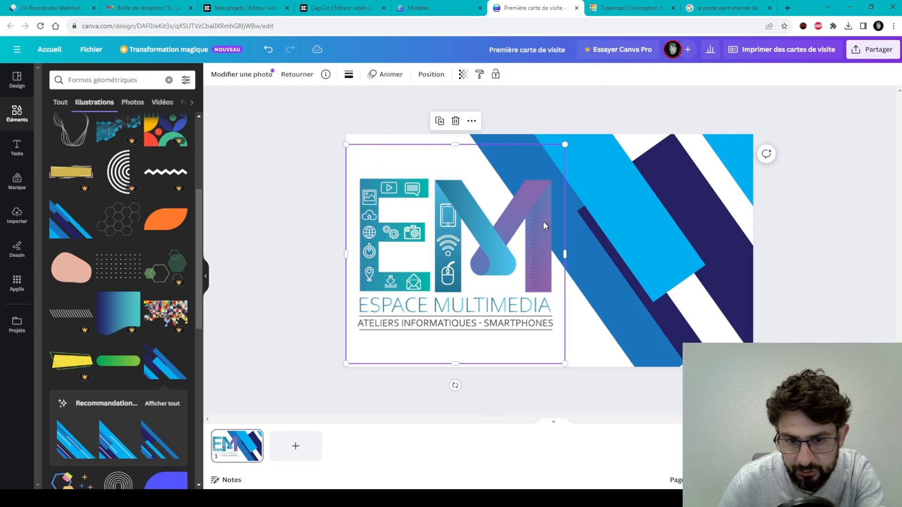
left_click(621, 233)
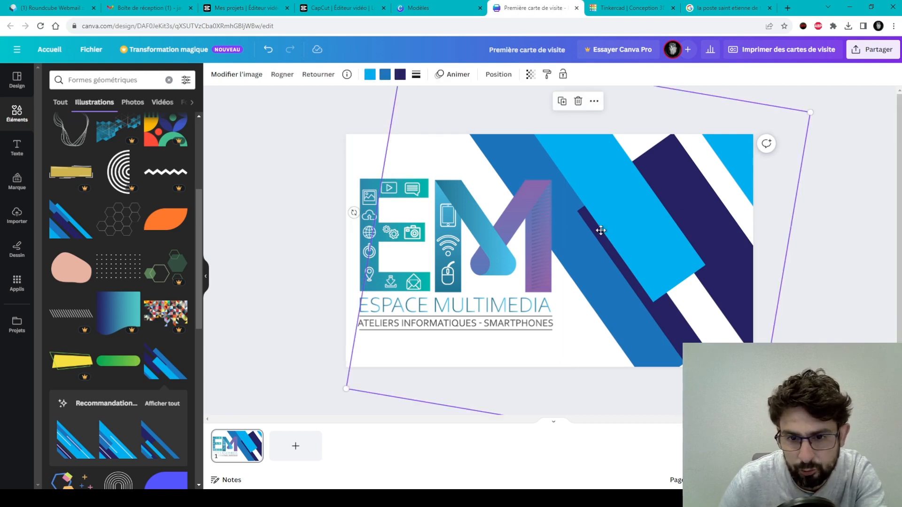
left_click_drag(601, 230, 582, 244)
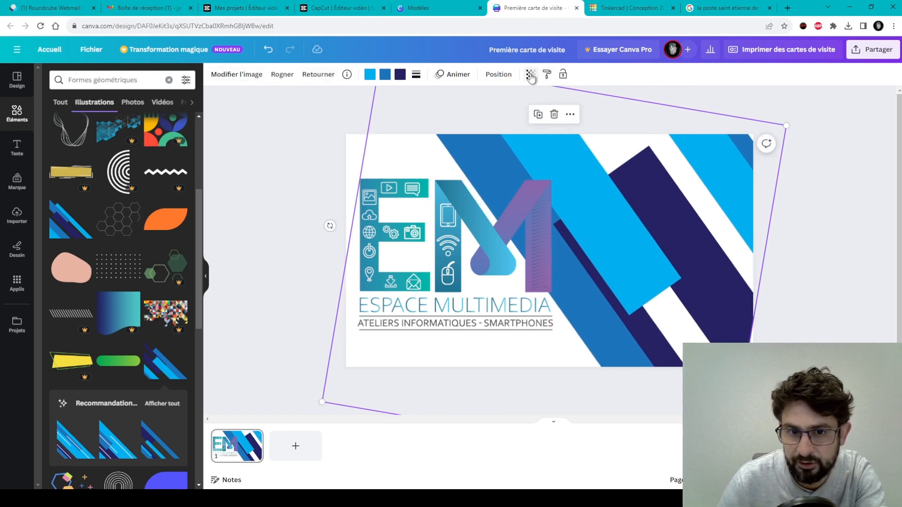
Fade the blue stripes to about 22 transparency.
left_click(530, 75)
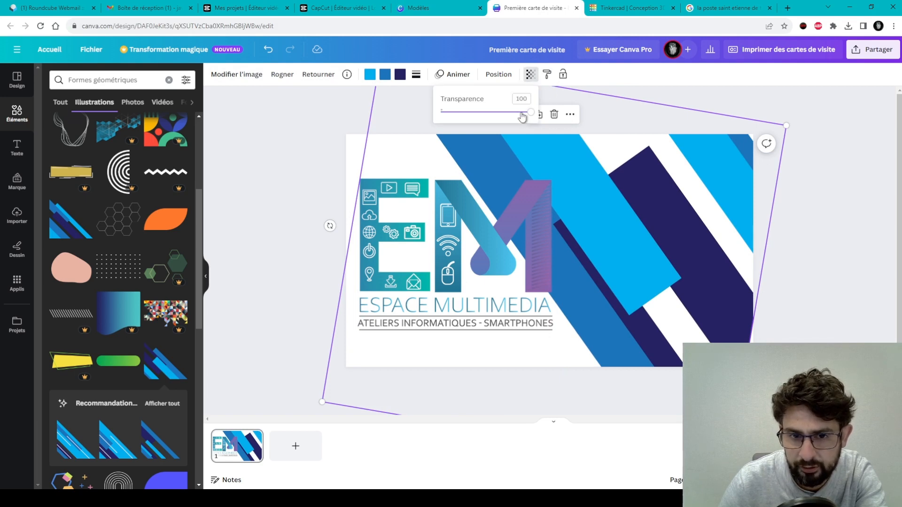
left_click_drag(529, 116, 462, 121)
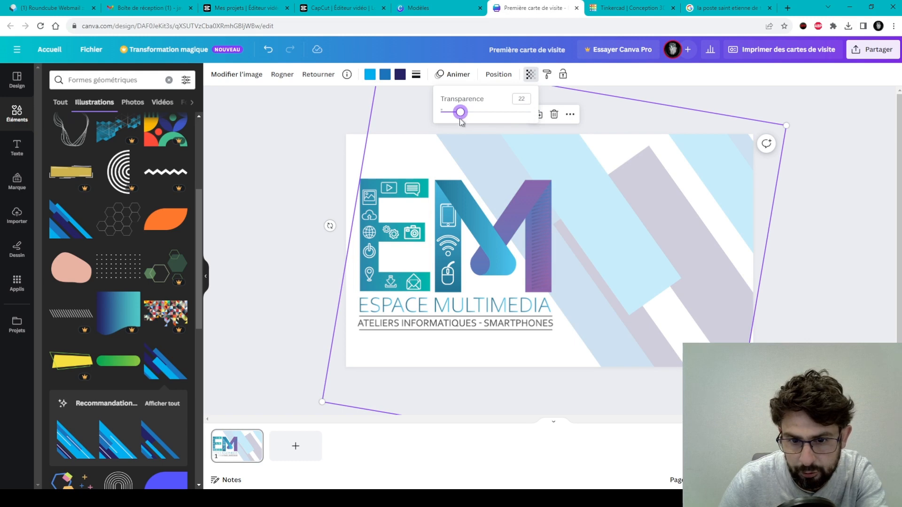
left_click(272, 212)
left_click(811, 260)
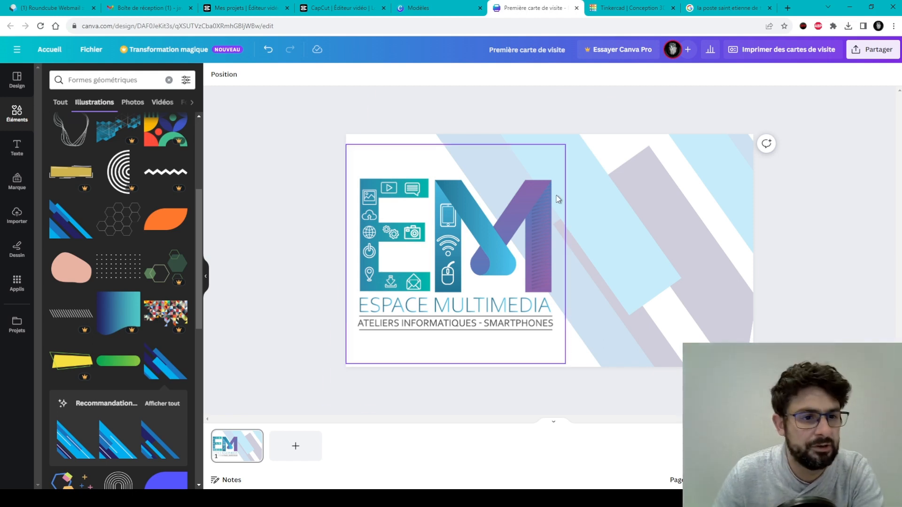
Add a 'Contact :' text box at the card's upper right, size 7 in italics.
left_click(16, 146)
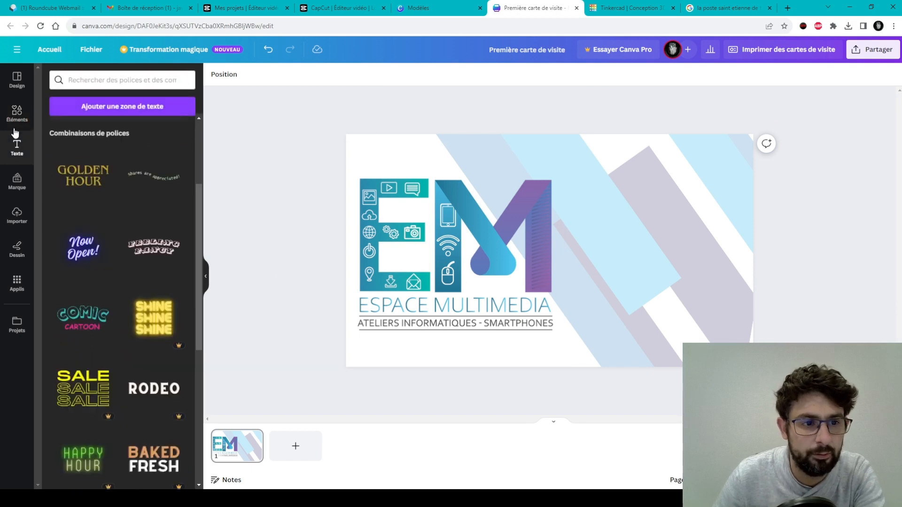
left_click(165, 108)
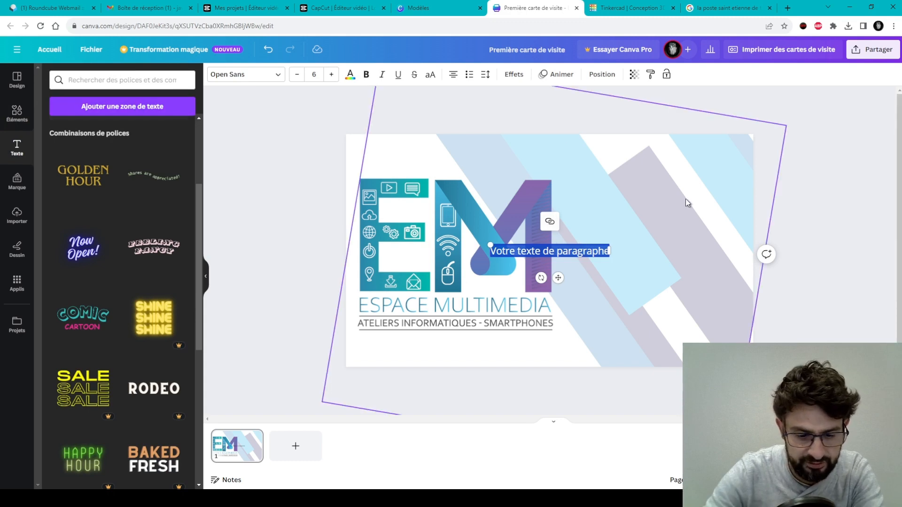
type("Cor")
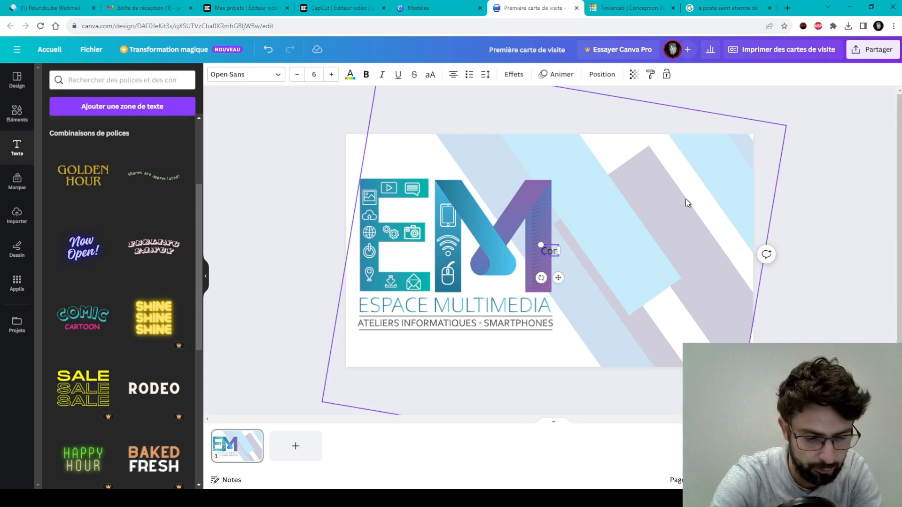
type("tact")
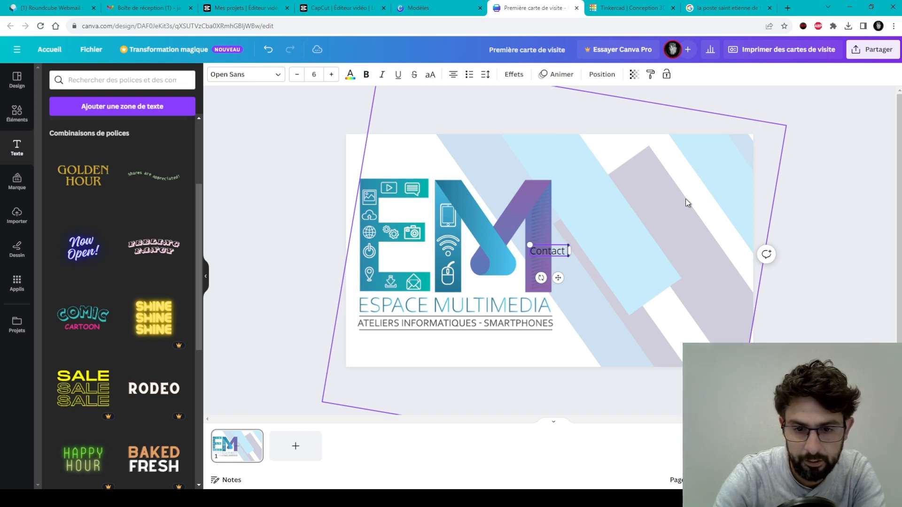
type(" :")
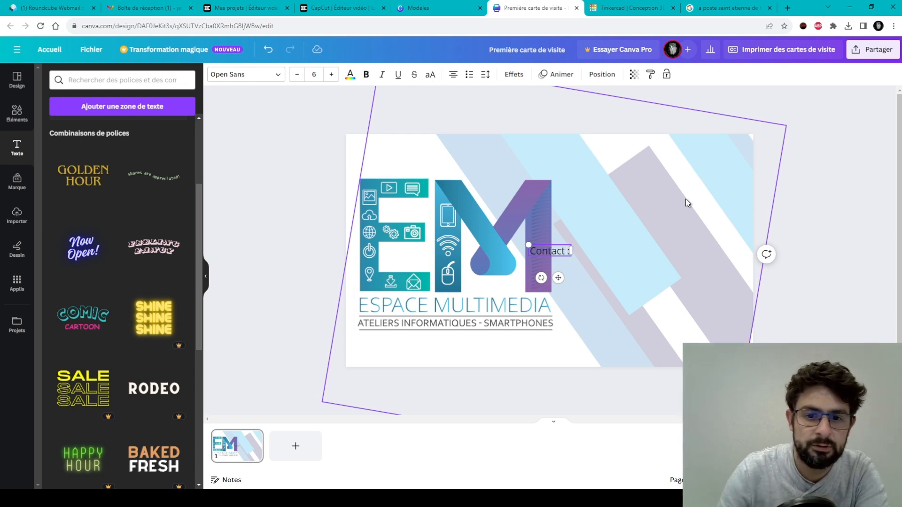
left_click(599, 224)
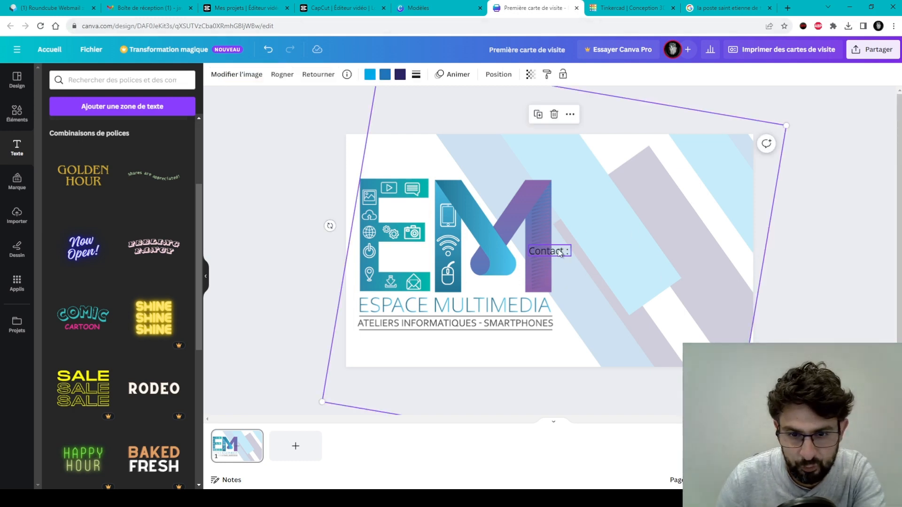
left_click_drag(549, 251, 596, 185)
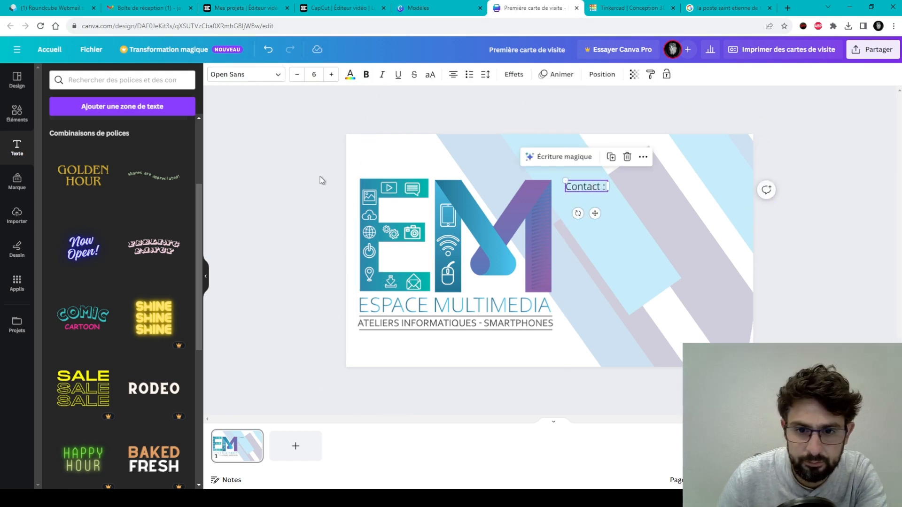
left_click(332, 75)
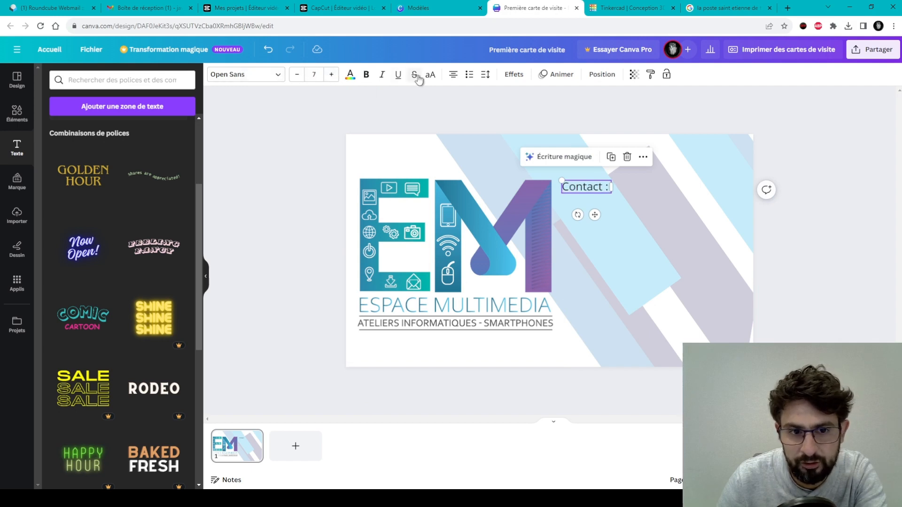
left_click(382, 75)
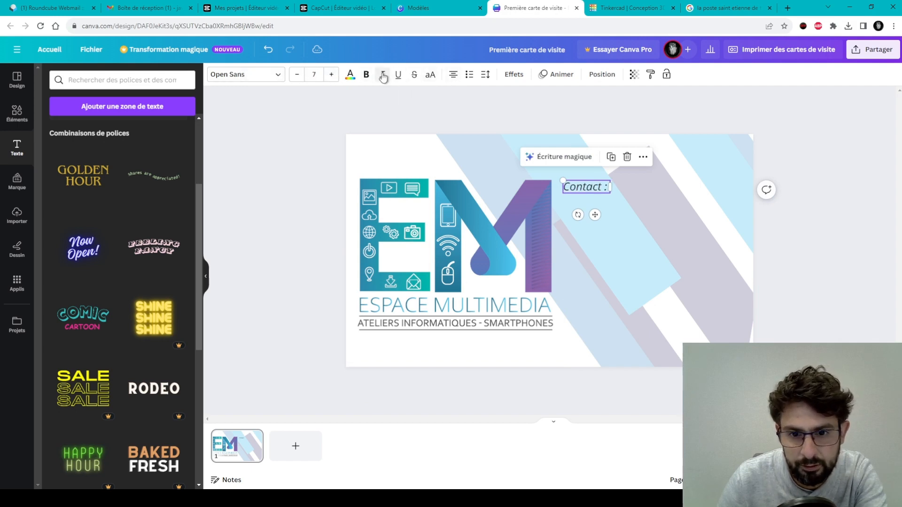
Make 'Contact :' bold instead of italic and apply the Élévation text effect.
left_click(513, 75)
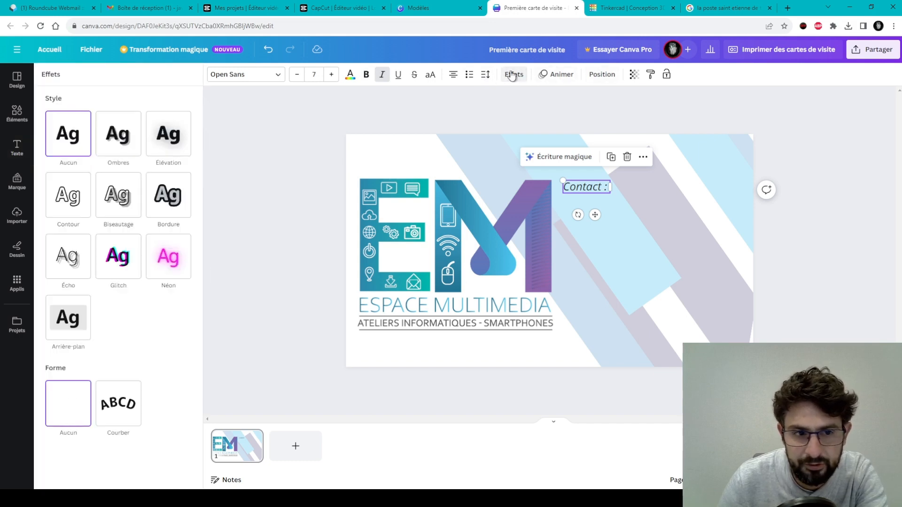
left_click(126, 148)
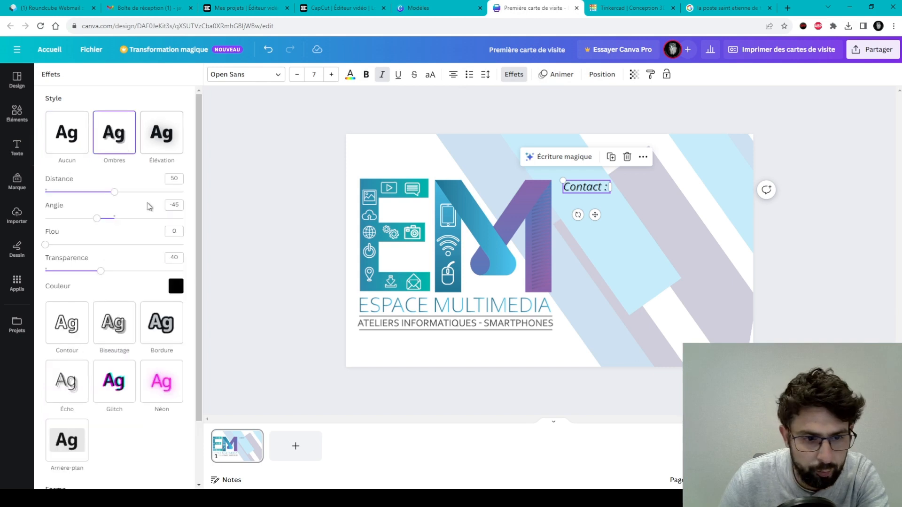
left_click(116, 399)
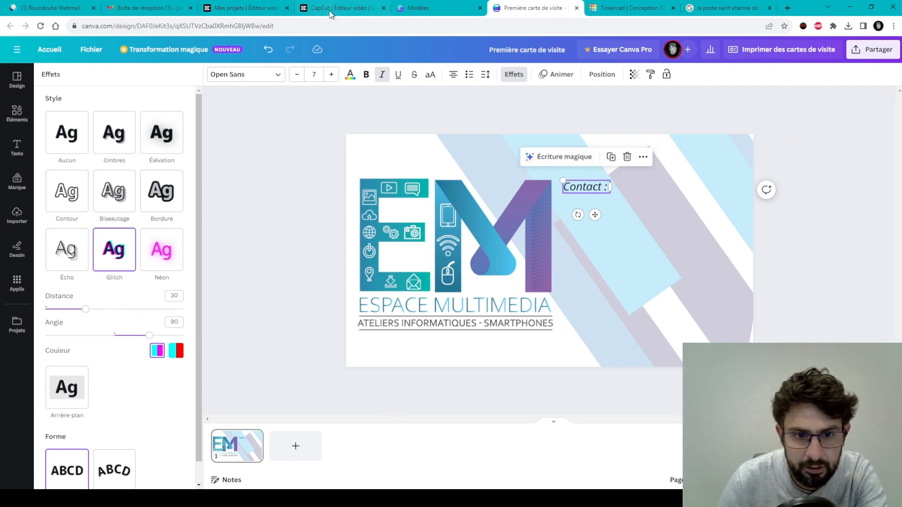
left_click(382, 76)
left_click(367, 75)
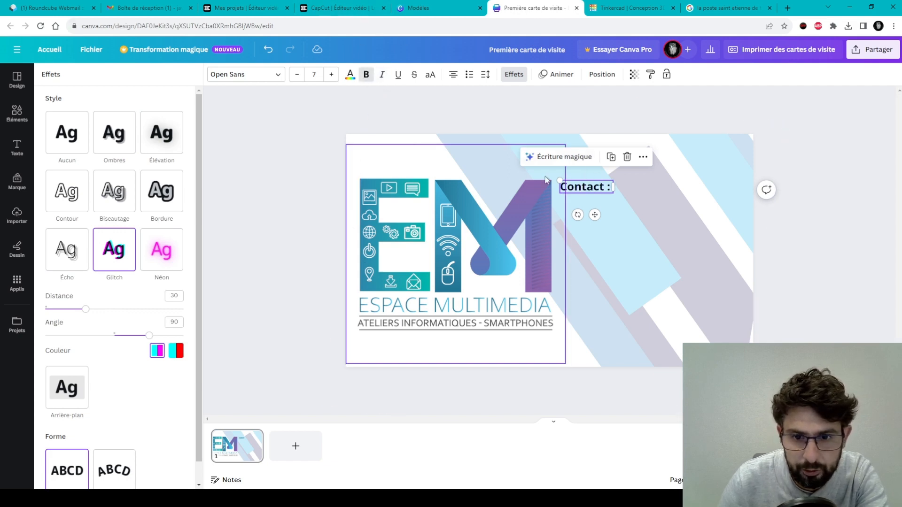
left_click(151, 246)
left_click(122, 260)
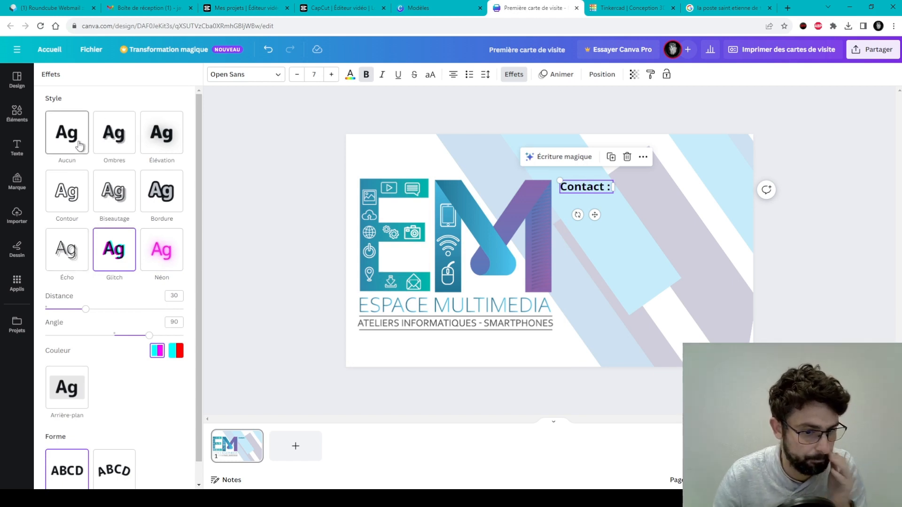
left_click(155, 195)
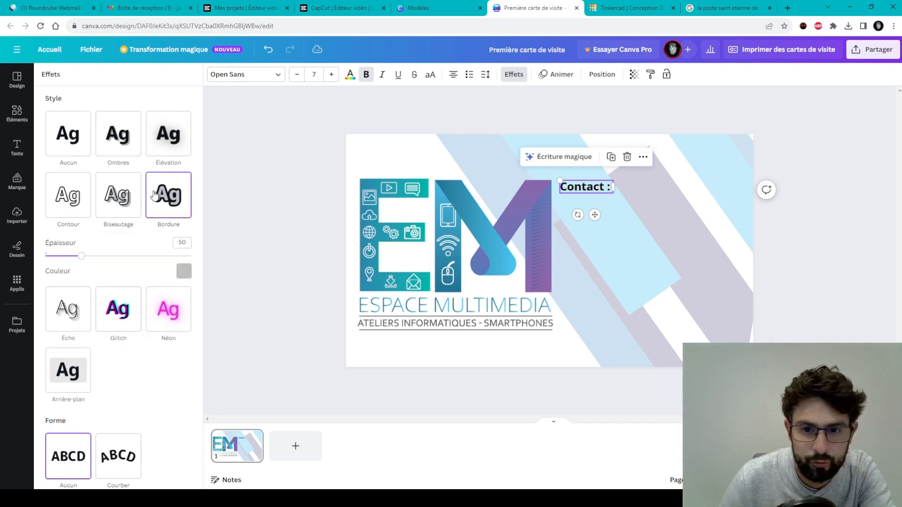
left_click(165, 140)
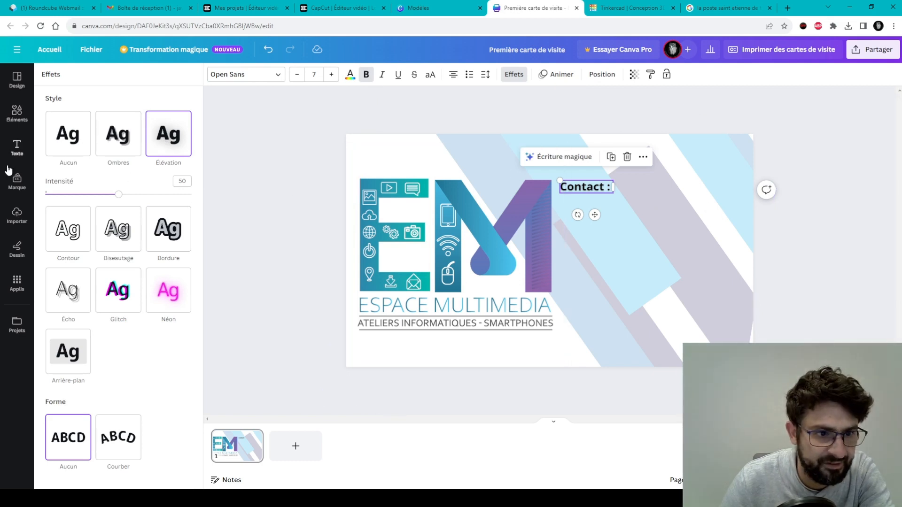
left_click(17, 148)
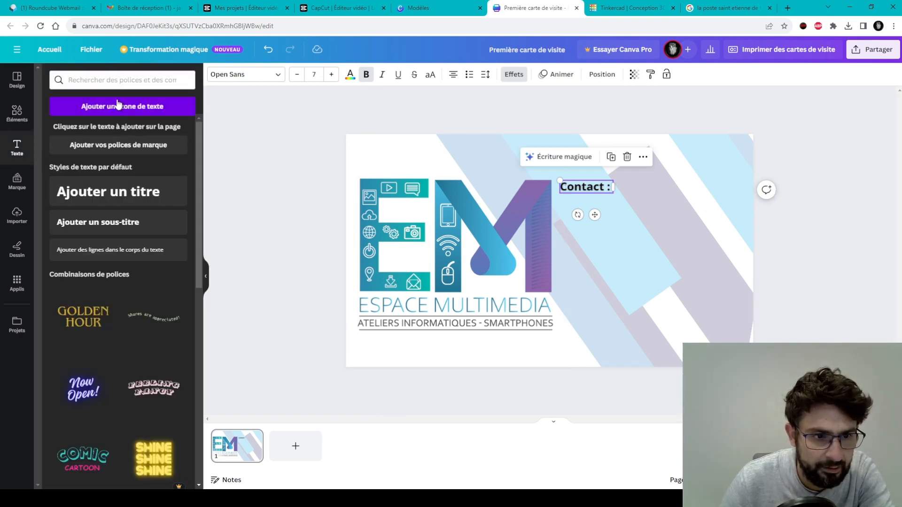
Add a bold two-line phone number text box at size 10 below 'Contact :'.
left_click(151, 117)
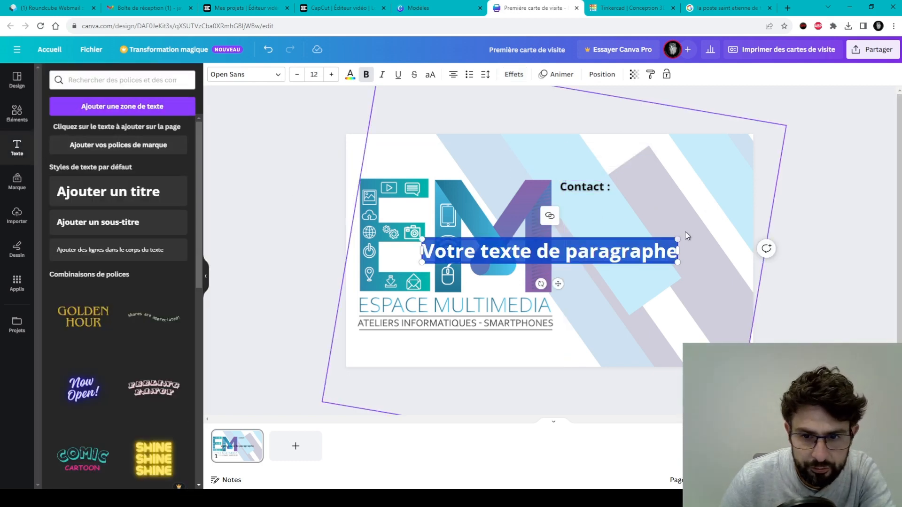
left_click(317, 248)
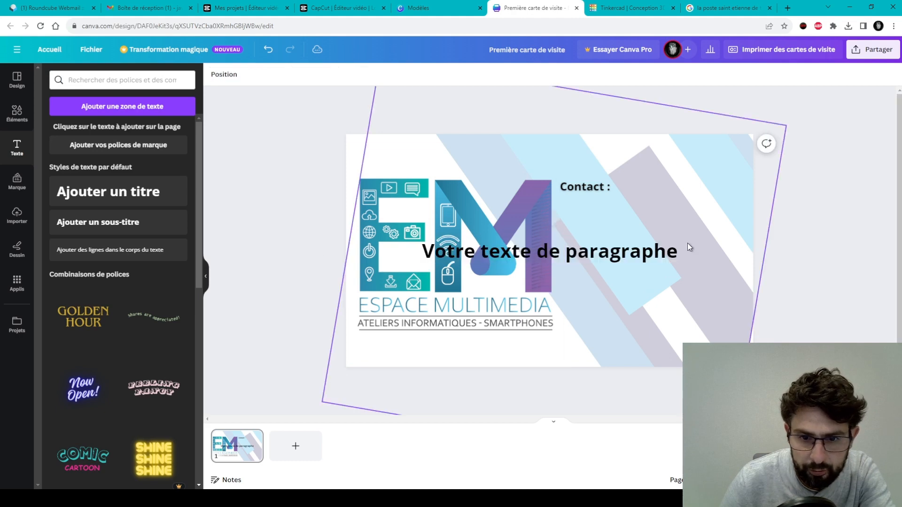
double_click(663, 254)
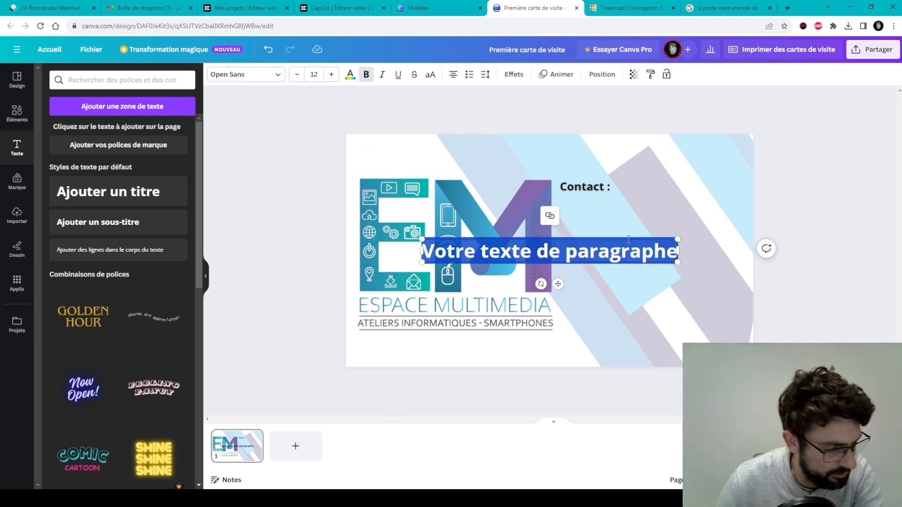
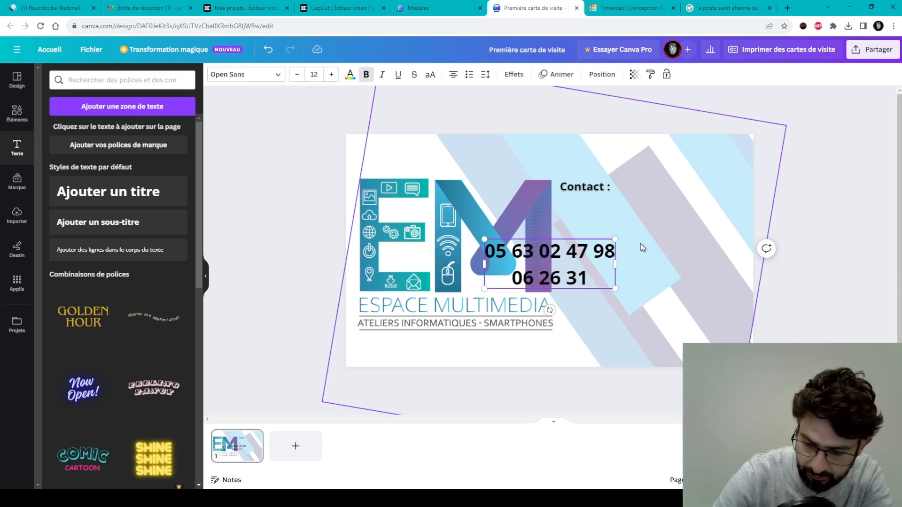
type("44 69")
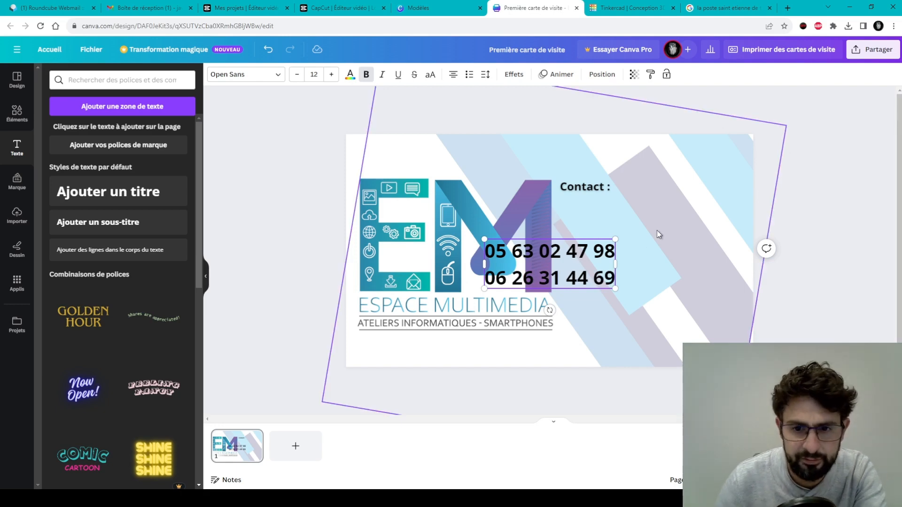
left_click(813, 221)
left_click_drag(598, 246, 680, 205)
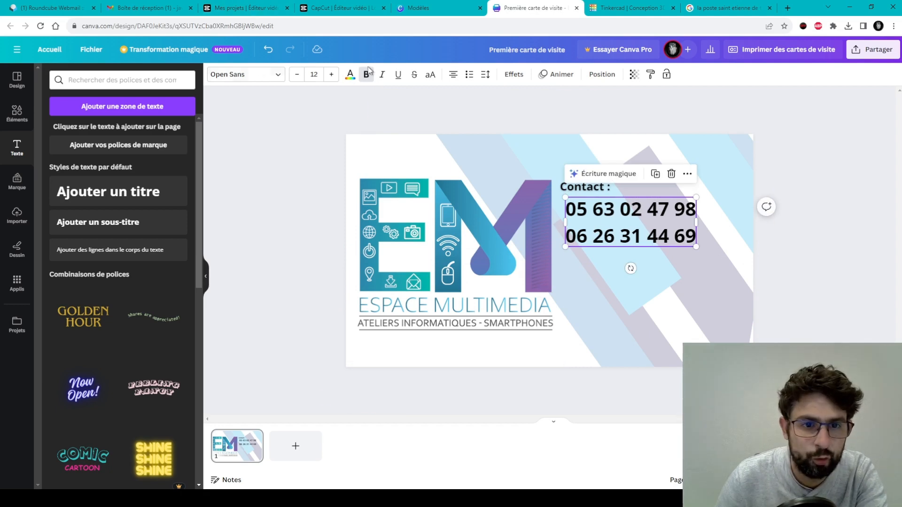
left_click(297, 74)
left_click(297, 75)
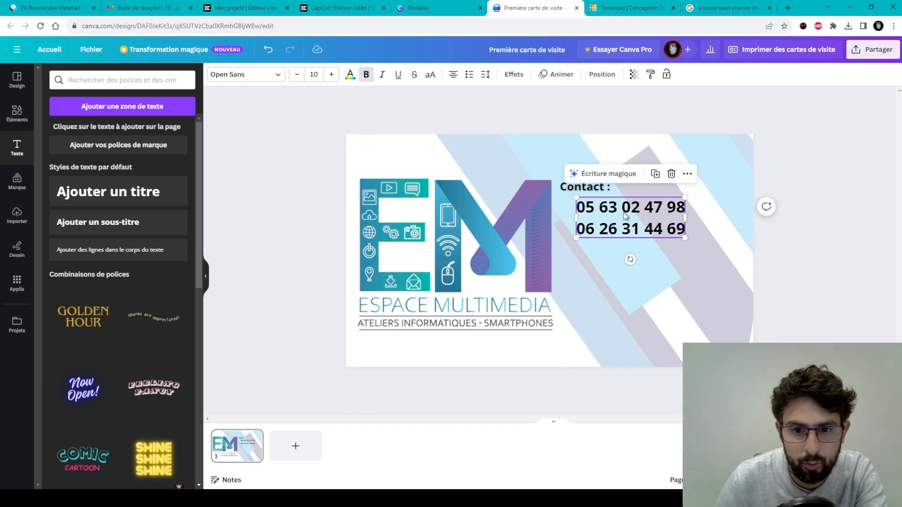
left_click(262, 78)
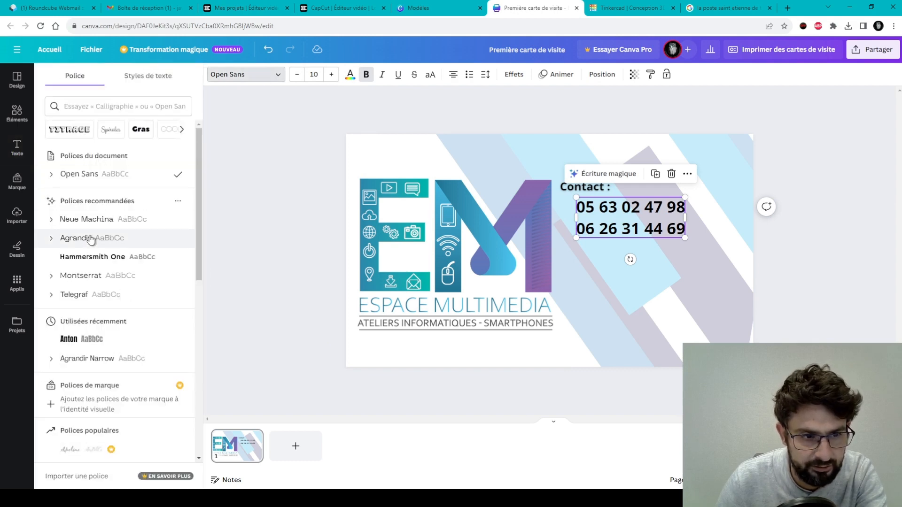
Change the phone numbers' font to Roboto.
left_click(89, 240)
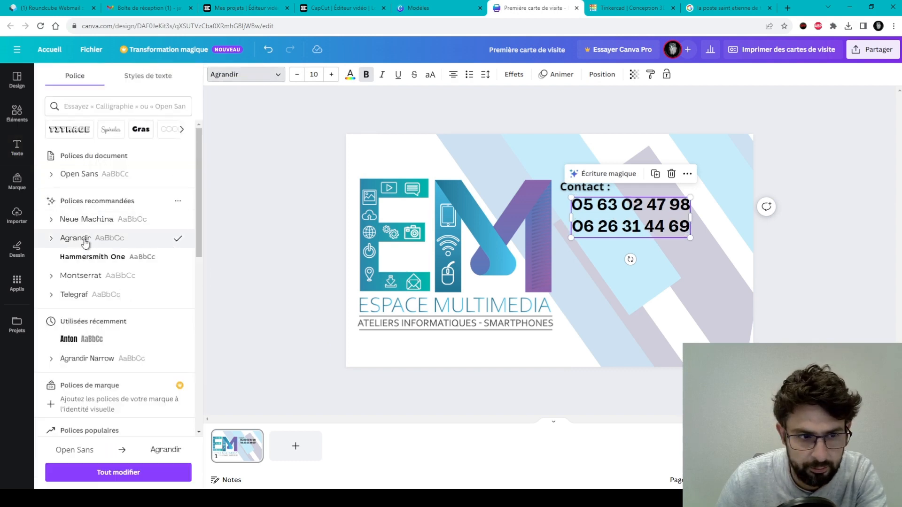
double_click(627, 231)
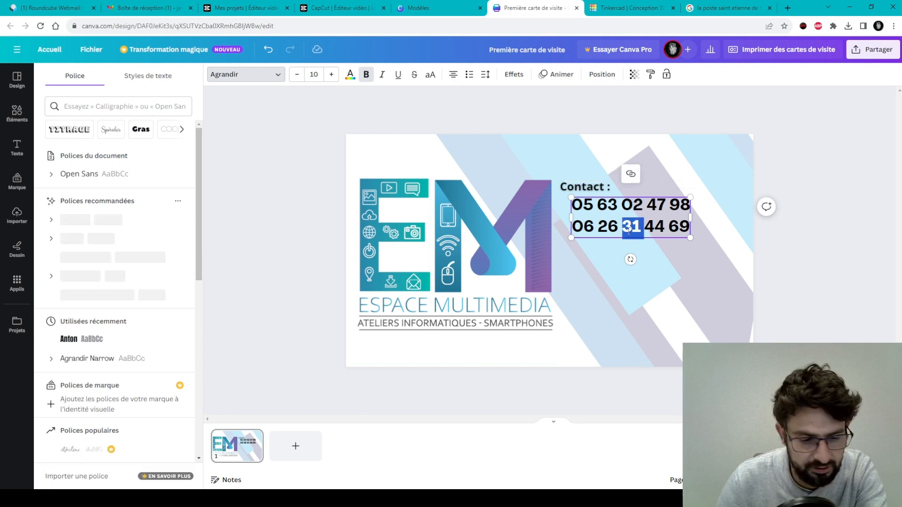
key("ctrl+a")
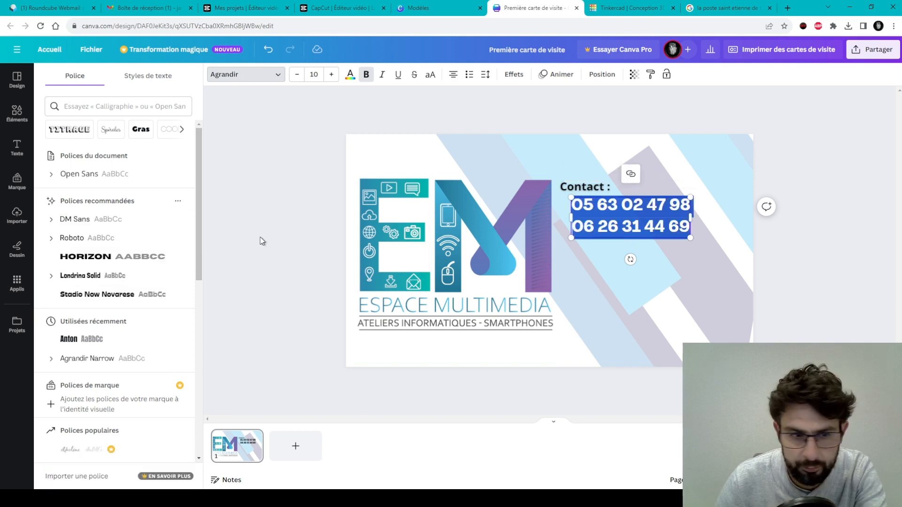
left_click(101, 239)
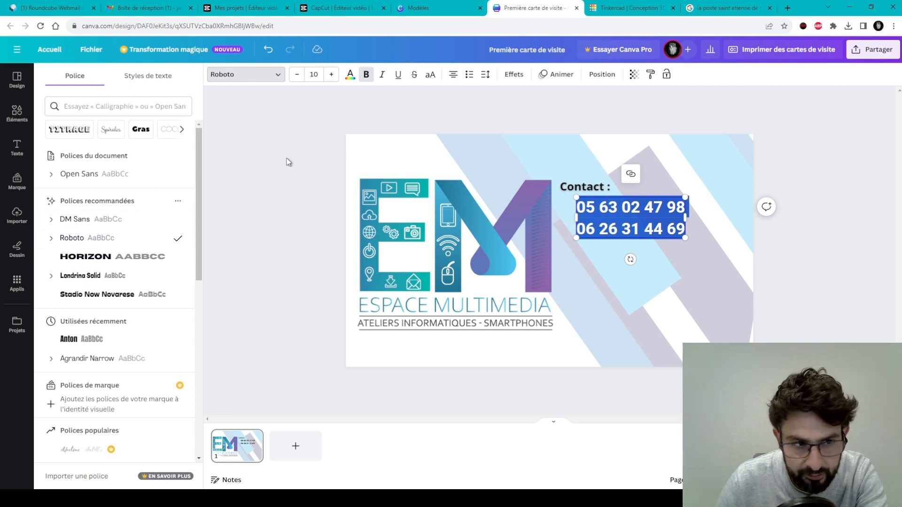
left_click(265, 153)
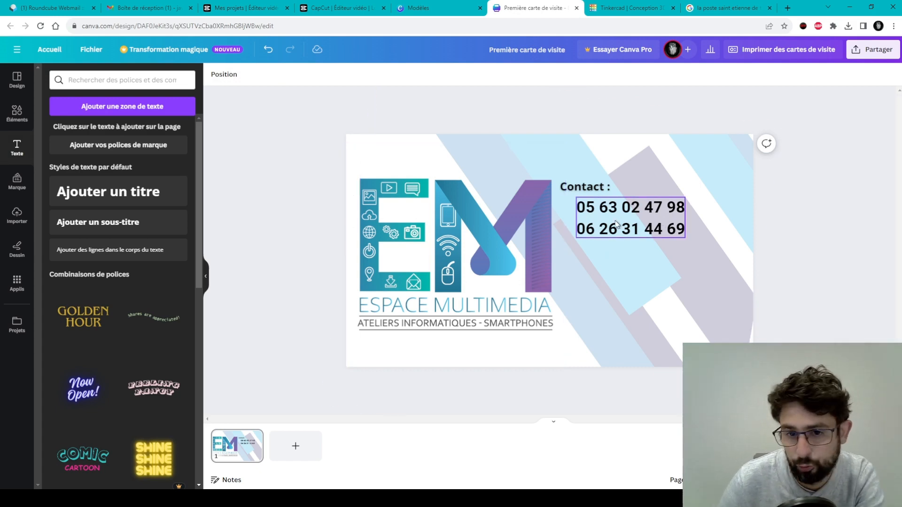
Move the phone number block lower beneath the 'Contact :' label.
left_click(602, 189)
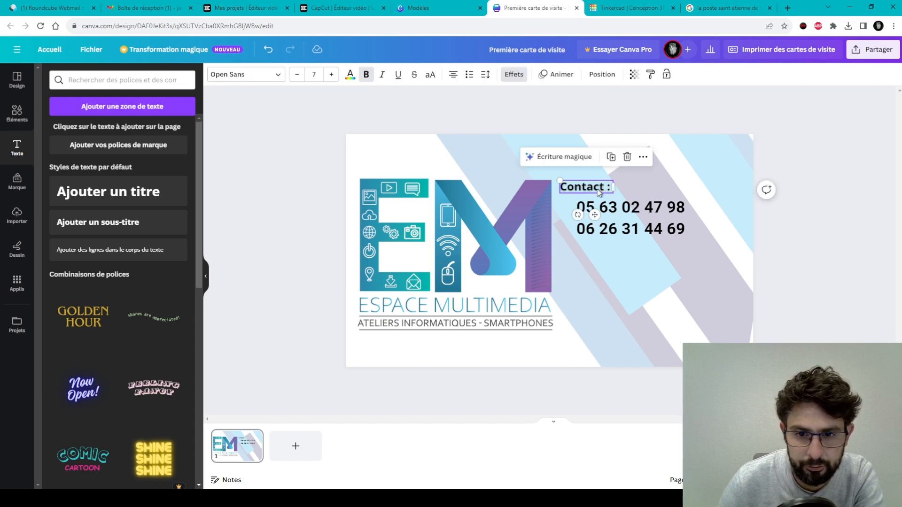
double_click(599, 189)
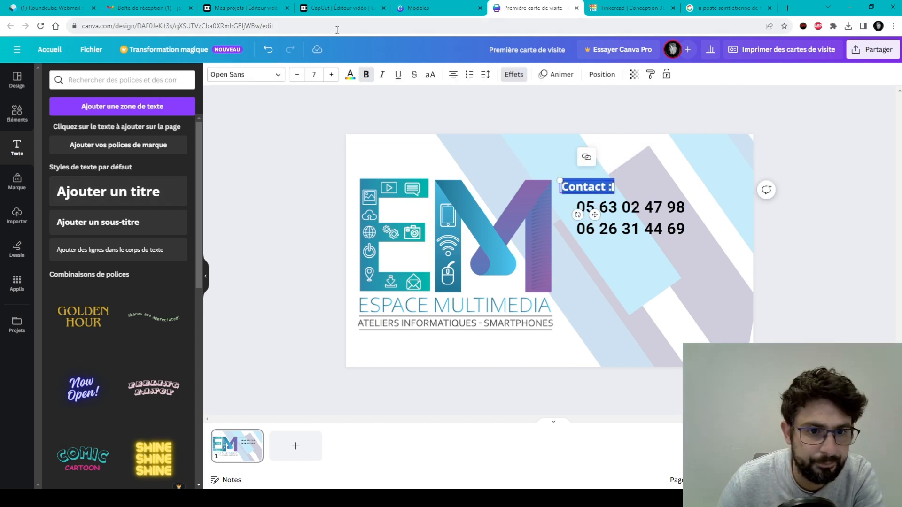
left_click(242, 74)
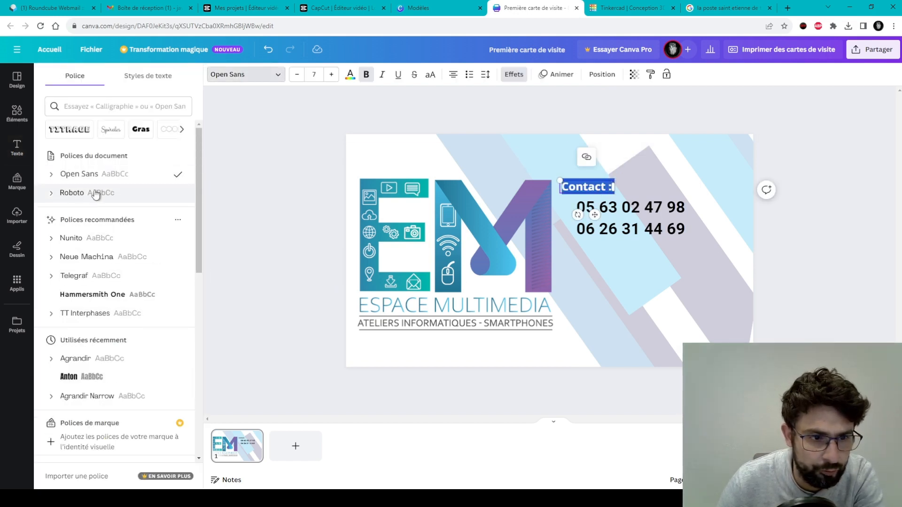
left_click(296, 200)
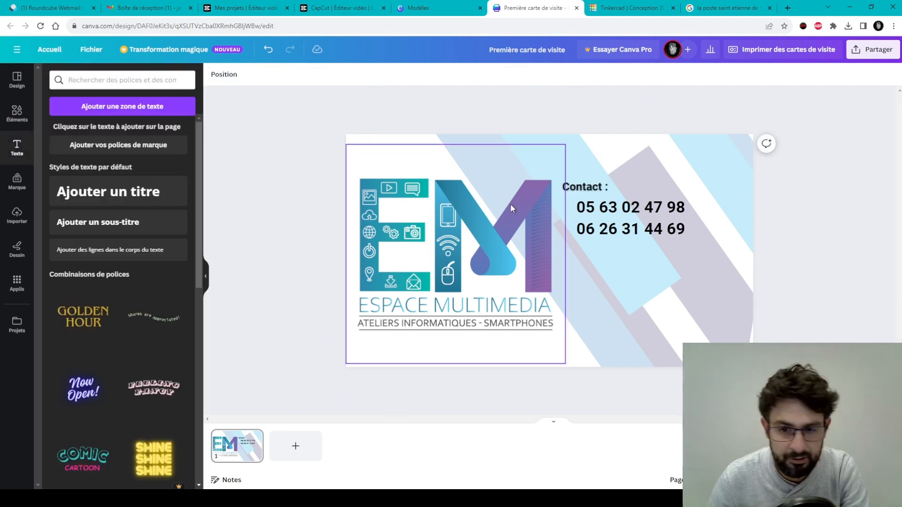
left_click_drag(636, 214, 637, 244)
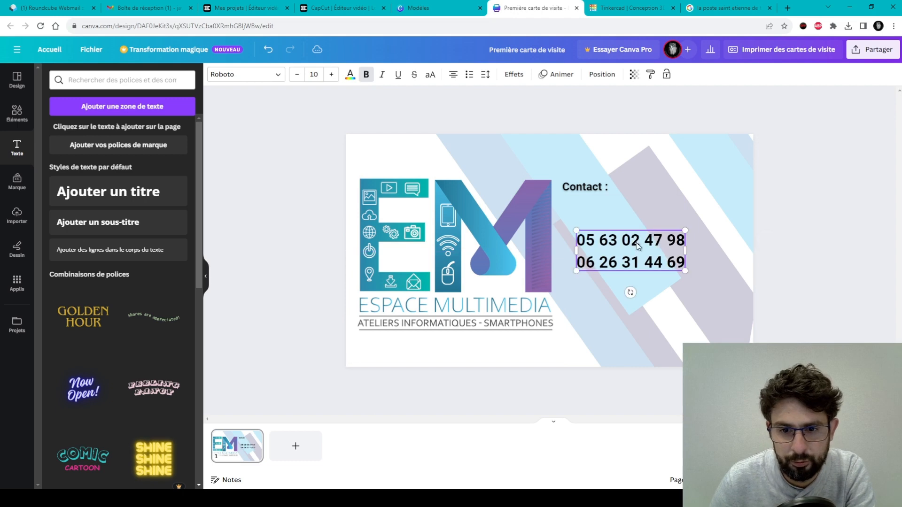
left_click(593, 187)
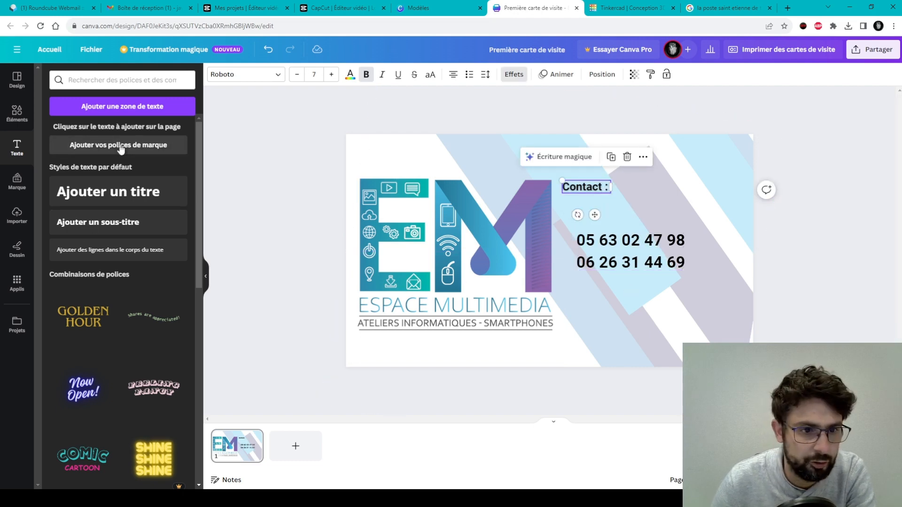
Add the contact's full name at size 6 right beside the 'Contact :' label.
left_click(141, 107)
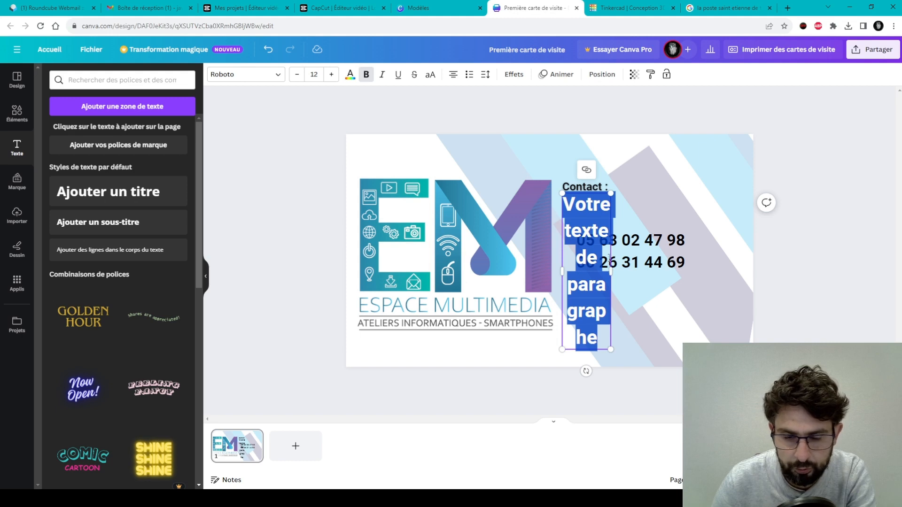
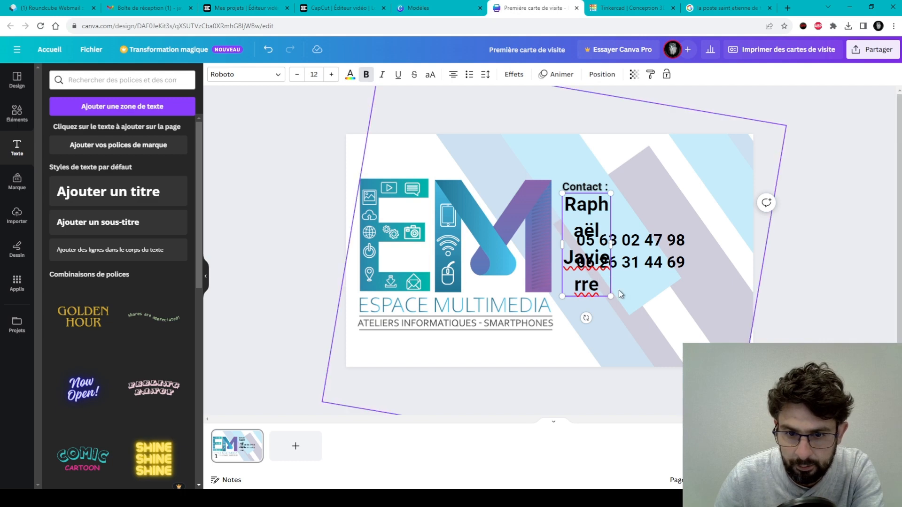
left_click_drag(611, 296, 646, 220)
left_click_drag(591, 219, 640, 198)
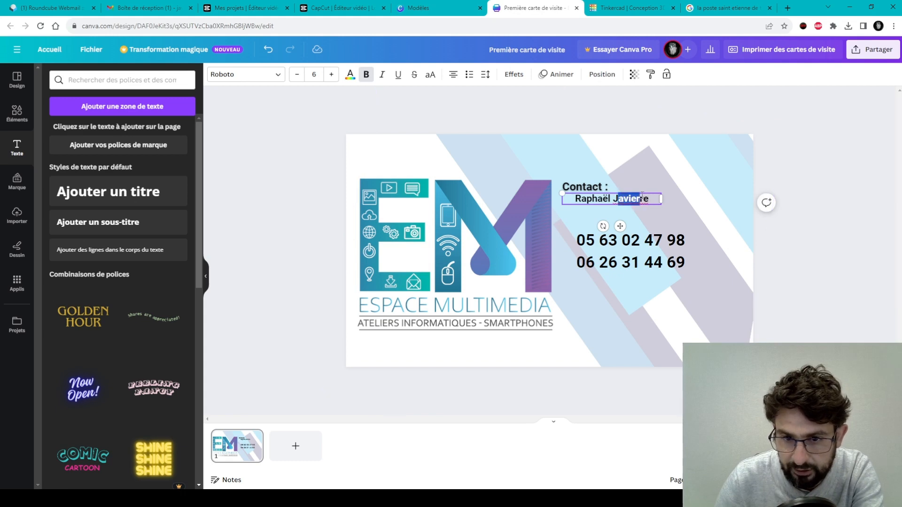
left_click(661, 182)
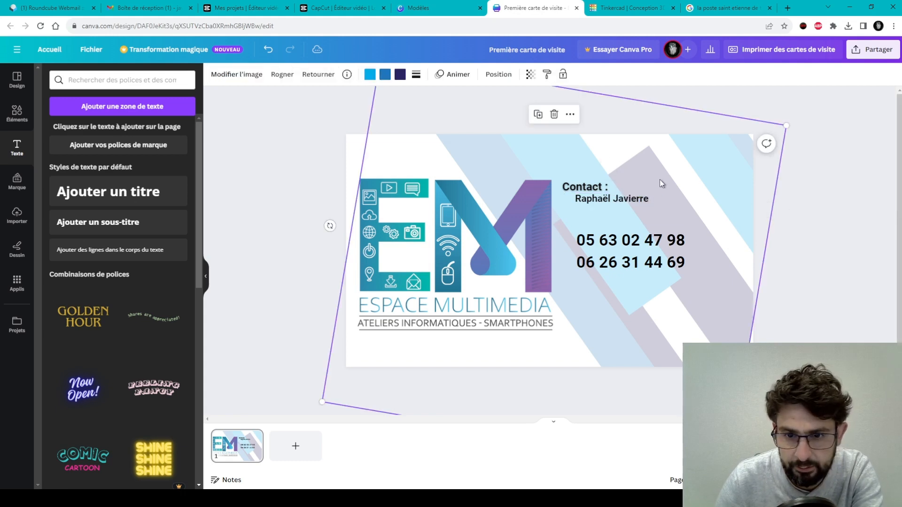
left_click_drag(647, 201, 685, 187)
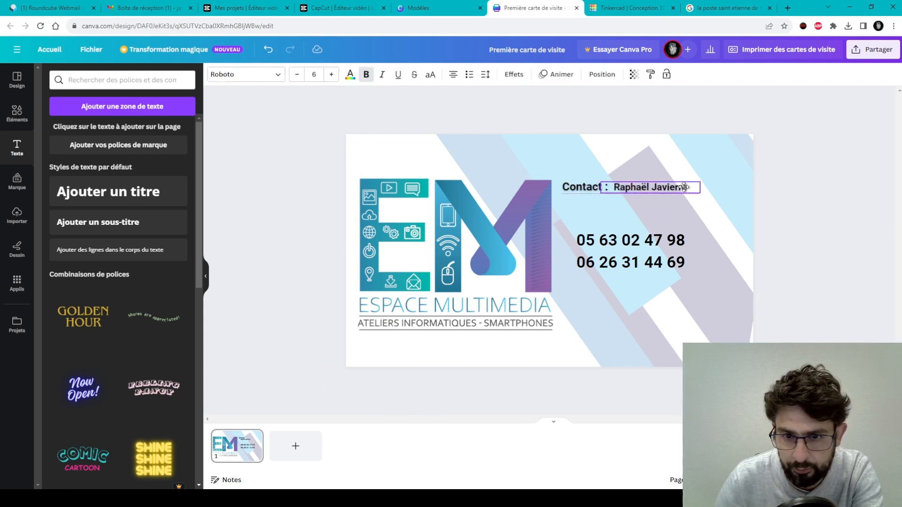
left_click(775, 261)
Move the phone numbers up beneath the name.
left_click_drag(659, 263, 647, 233)
left_click(695, 249)
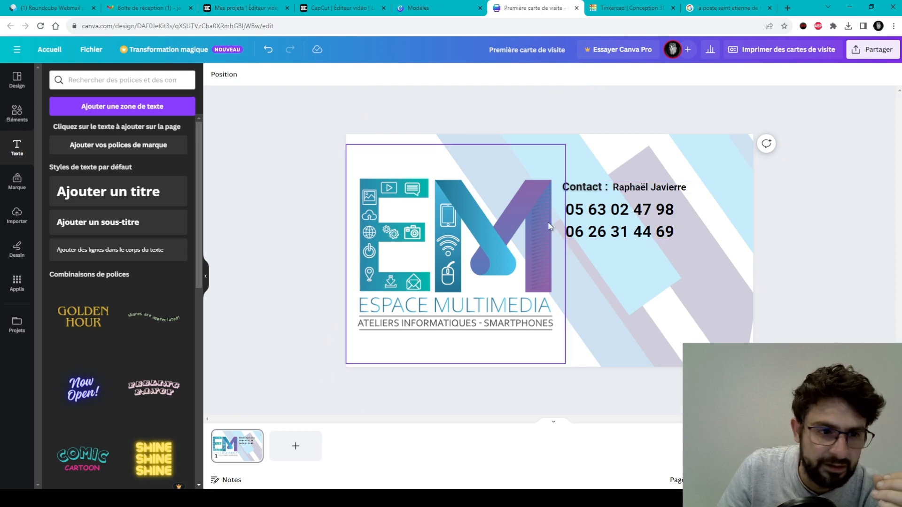
left_click(19, 117)
Add the hexagon outline graphic, enlarge it over the lower right, and fade it to about 25 transparency.
left_click(124, 219)
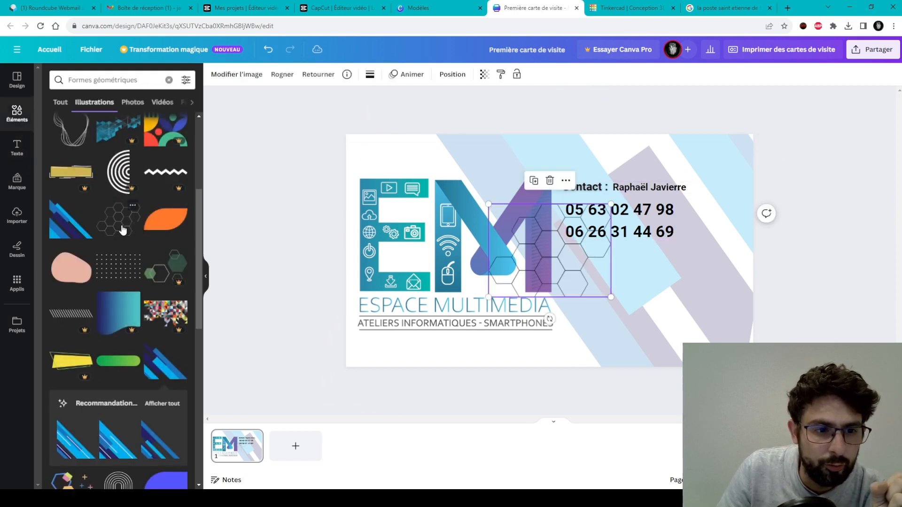
left_click_drag(591, 279, 656, 339)
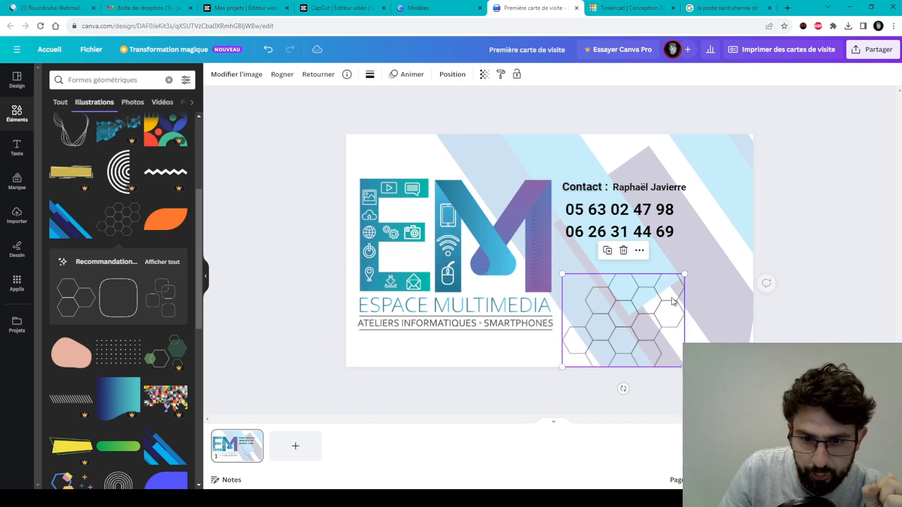
left_click_drag(690, 271, 798, 176)
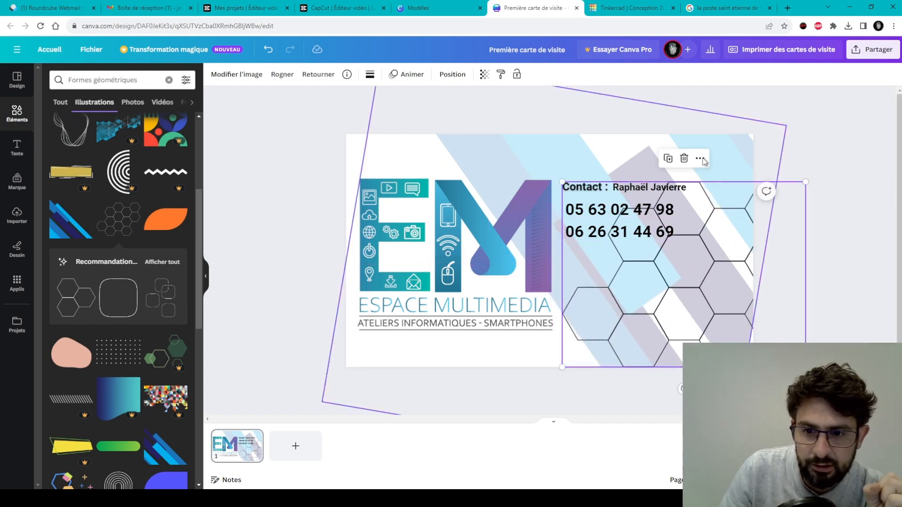
left_click(484, 74)
left_click_drag(476, 117, 407, 111)
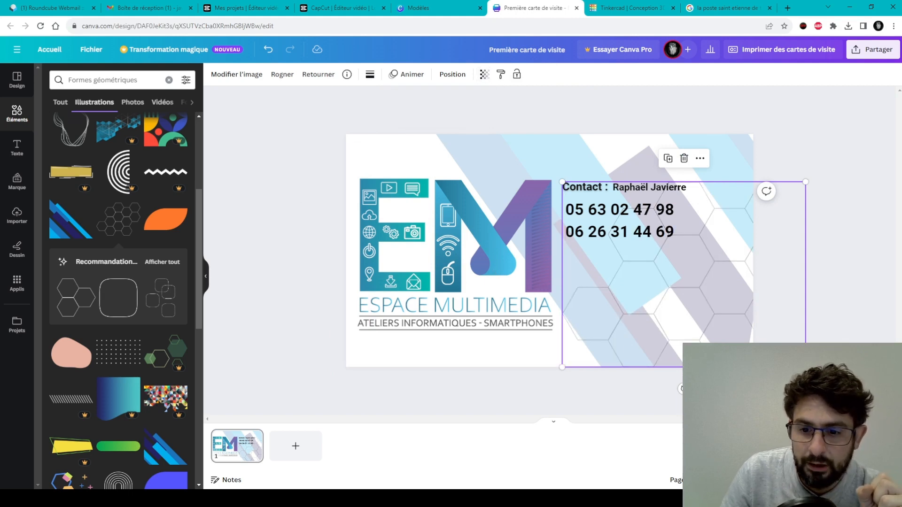
left_click(789, 387)
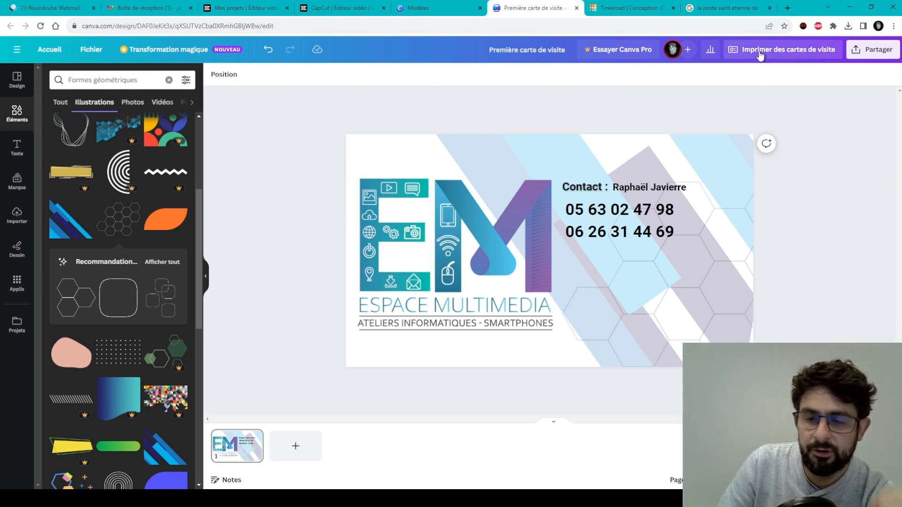
Review the business card print options and hands mockup preview, then open the Share panel.
left_click(759, 55)
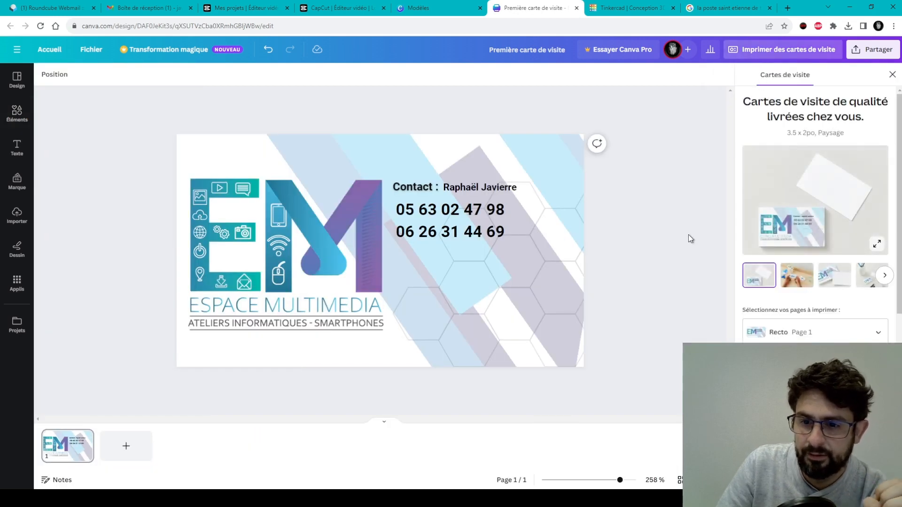
scroll(801, 326, "down", 3)
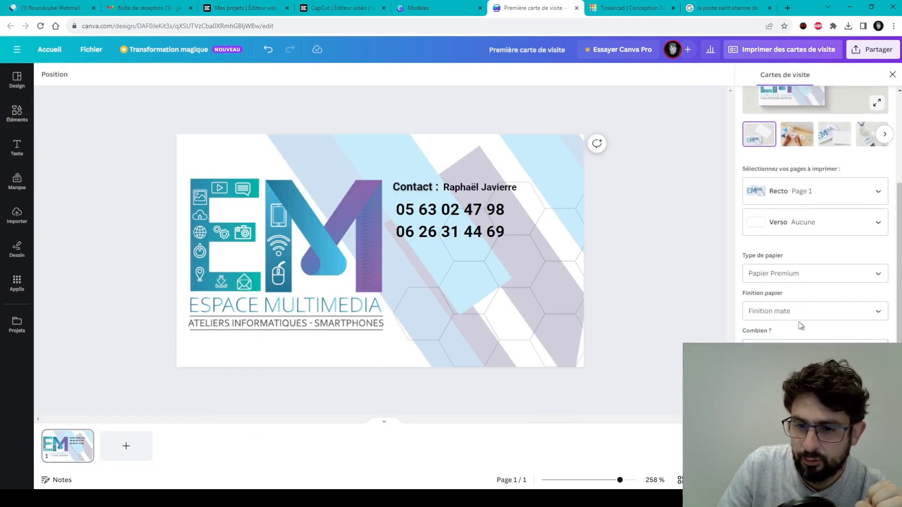
scroll(797, 292, "down", 1)
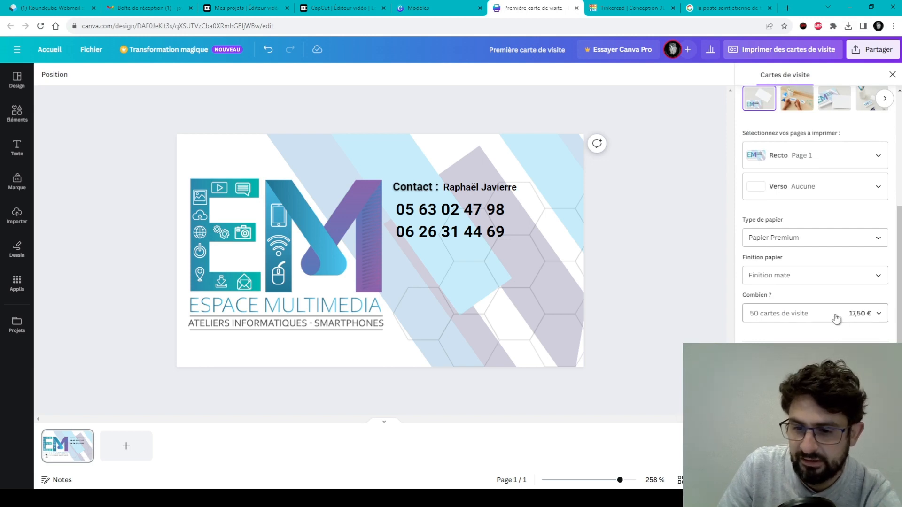
scroll(836, 312, "up", 3)
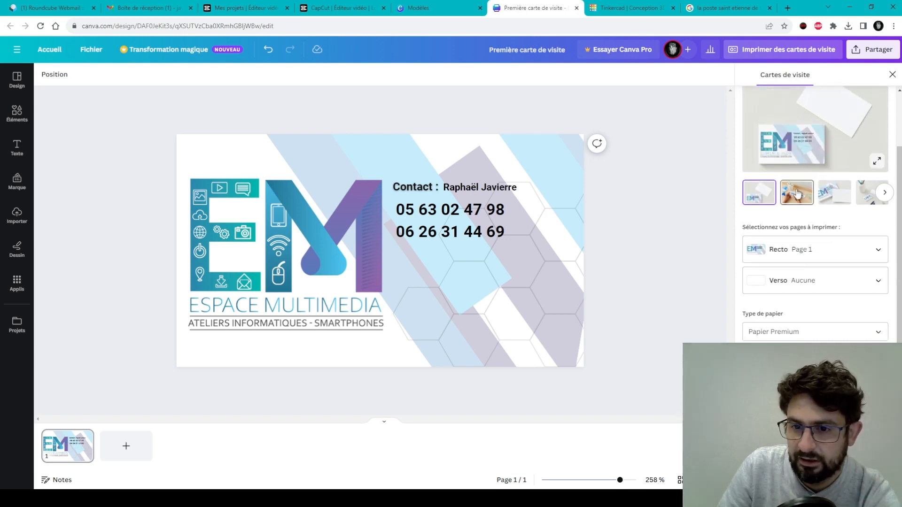
scroll(799, 282, "up", 2)
left_click(798, 282)
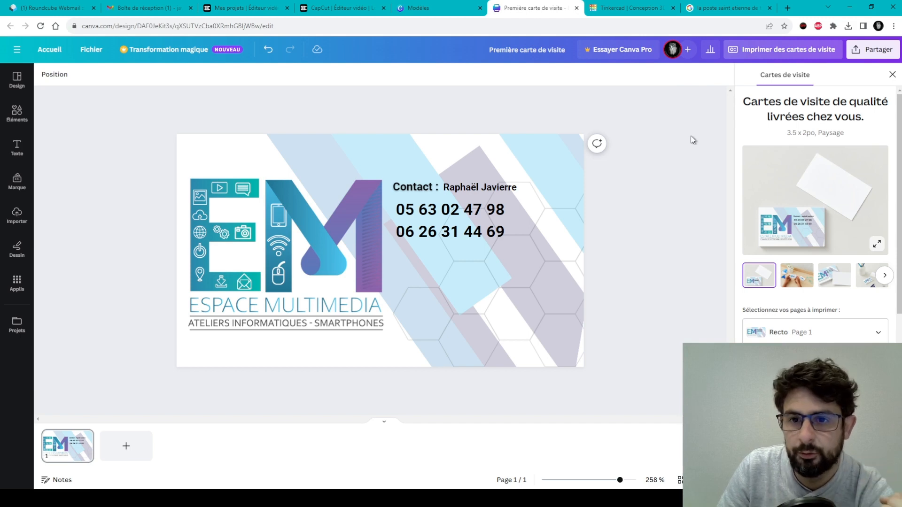
left_click(875, 57)
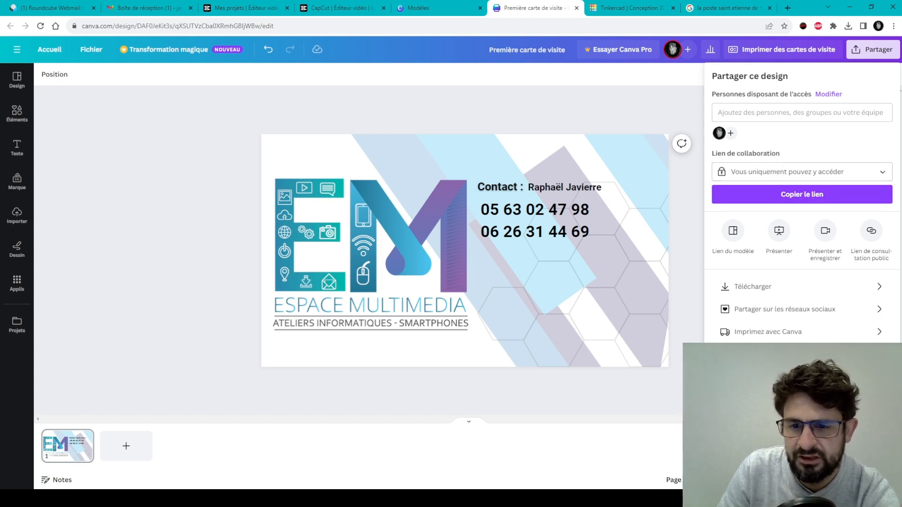
Download the business card as a PDF standard file and dismiss the confirmation.
left_click(751, 290)
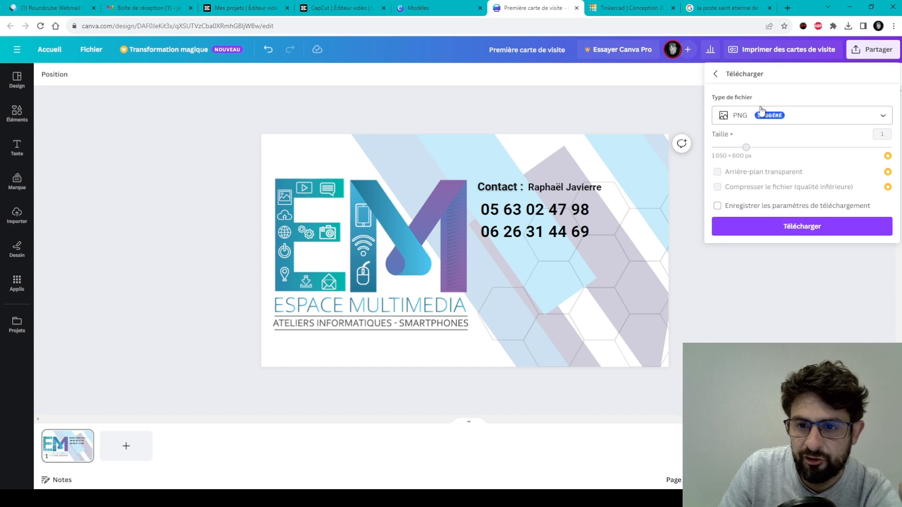
left_click(735, 121)
scroll(768, 238, "down", 1)
scroll(769, 145, "up", 1)
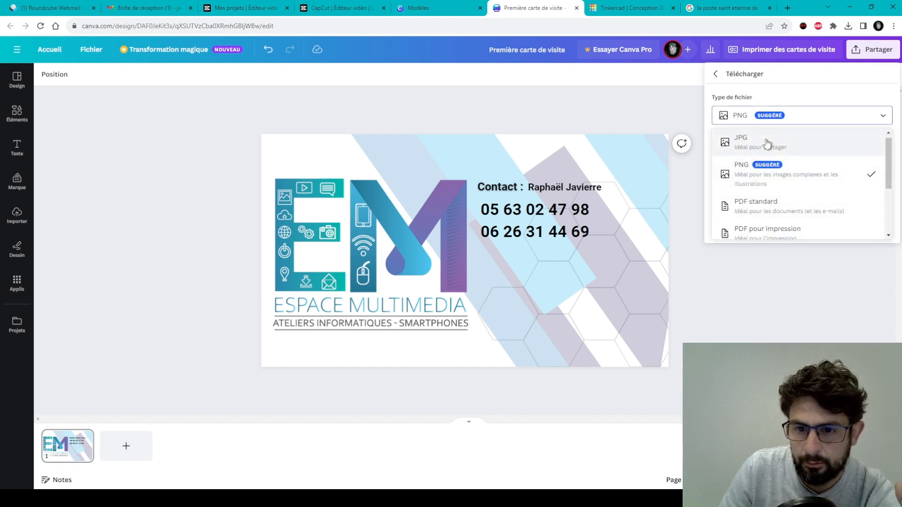
scroll(789, 198, "down", 2)
scroll(782, 149, "up", 1)
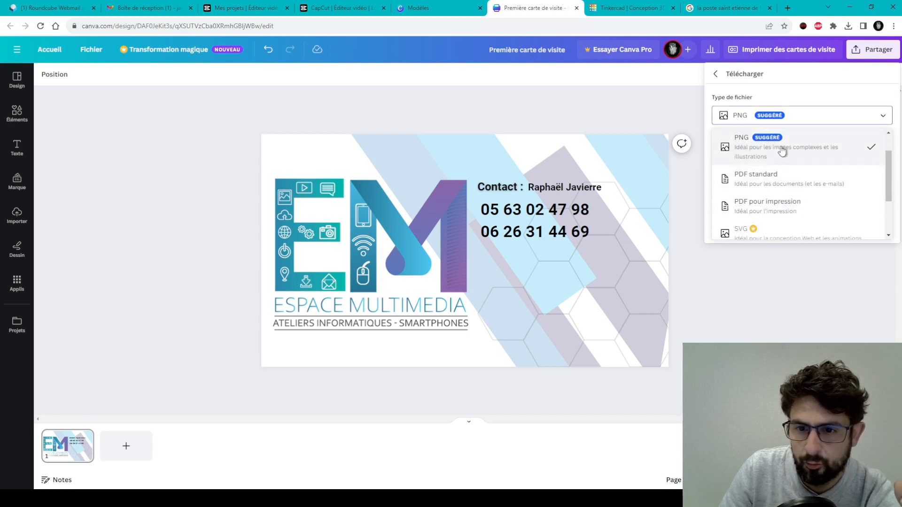
left_click(771, 186)
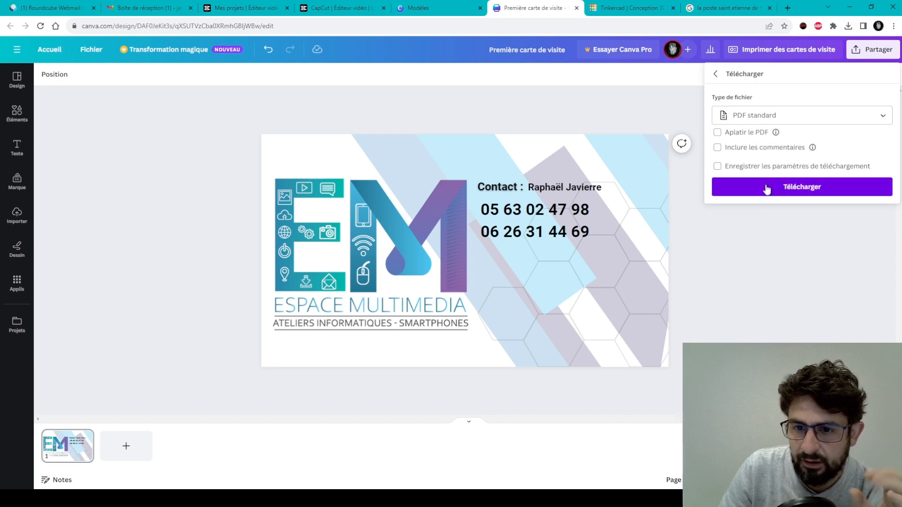
left_click(765, 191)
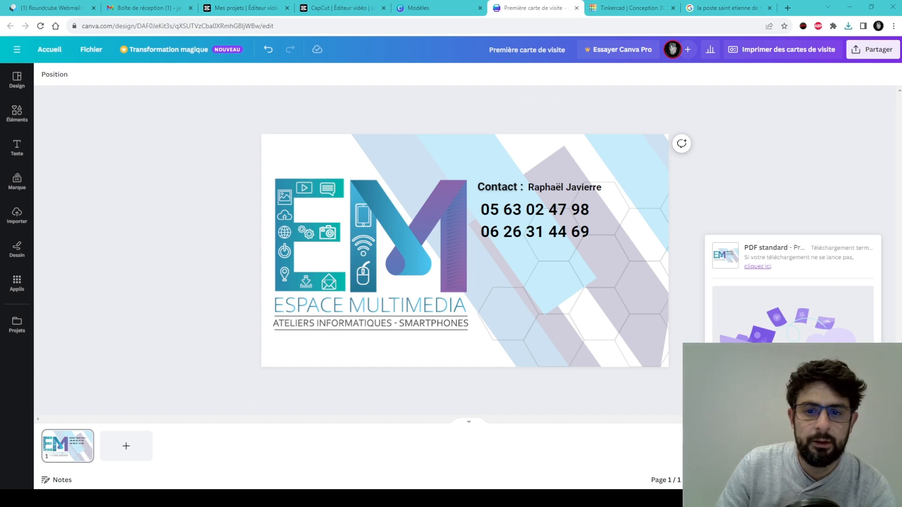
left_click(675, 102)
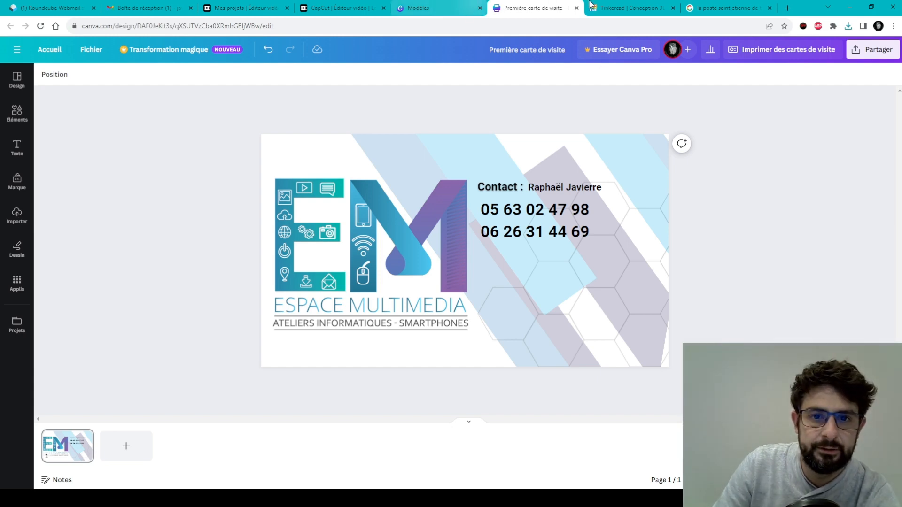
Go from the business card templates page to the Canva home page, then open Projets.
left_click(458, 5)
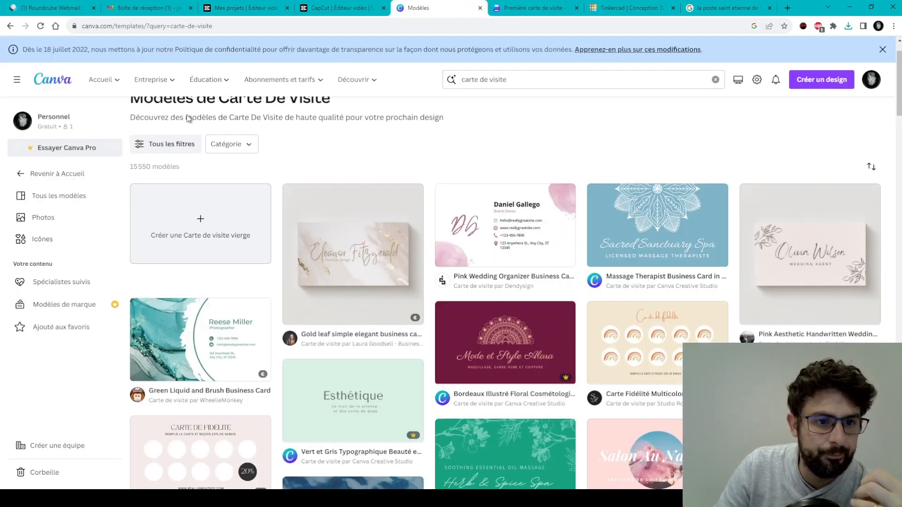
scroll(204, 111, "up", 1)
left_click(94, 80)
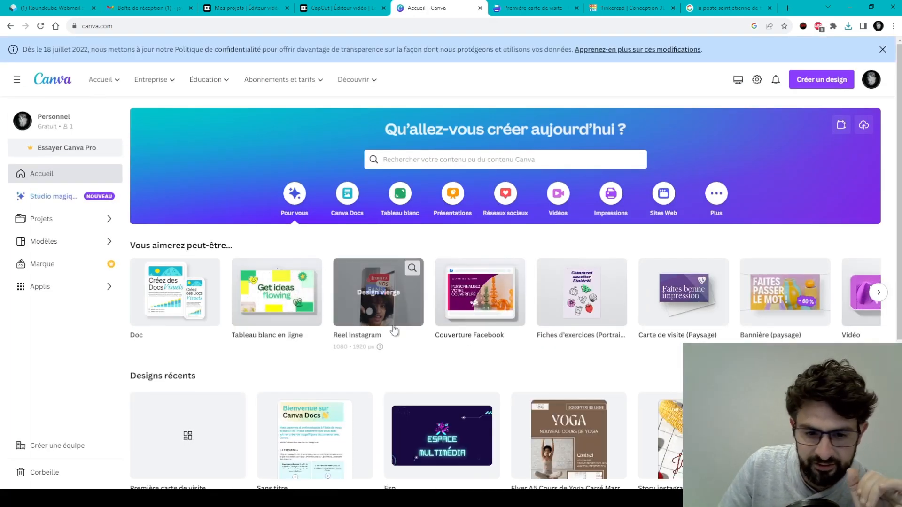
scroll(414, 348, "down", 2)
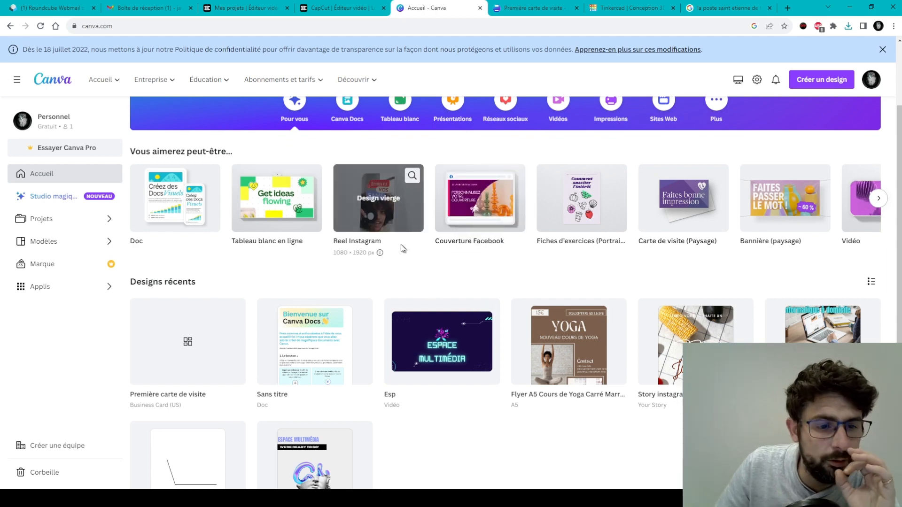
scroll(402, 237, "up", 1)
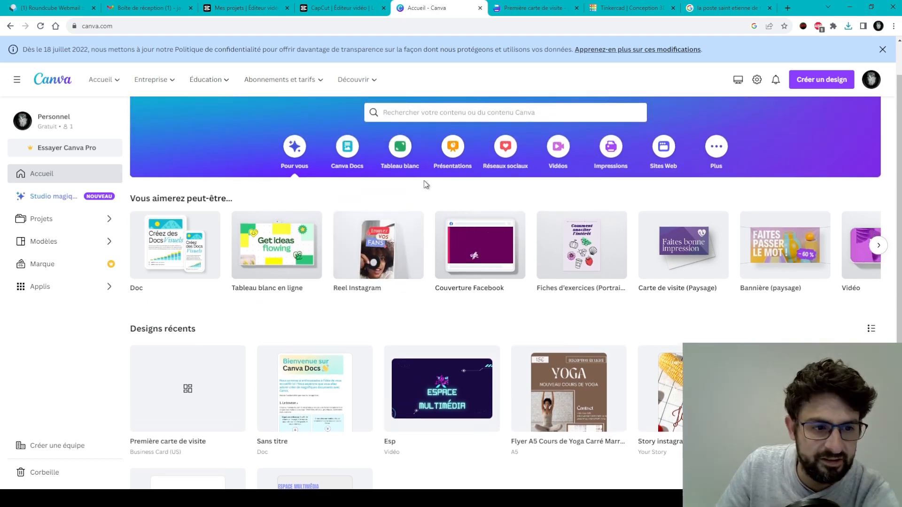
left_click(41, 221)
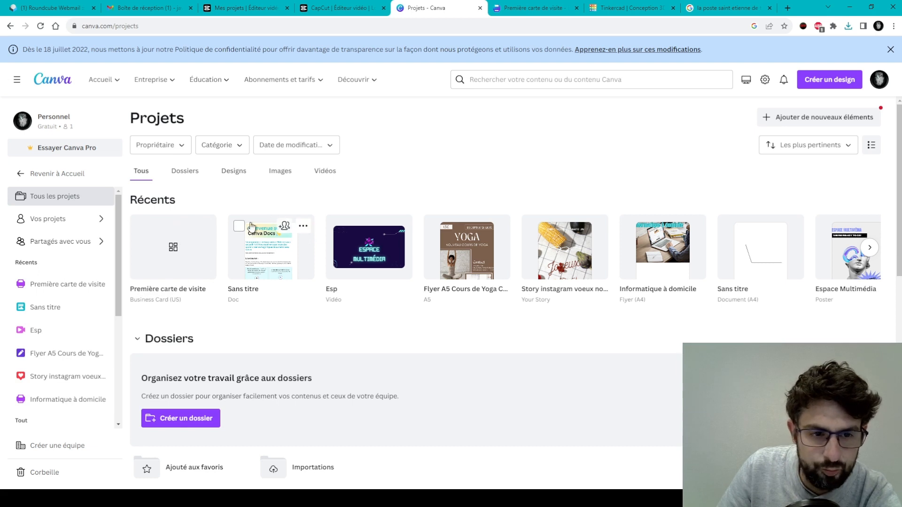
Select the untitled Doc, Yoga flyer, Instagram story, Informatique à domicile and untitled A4 document.
left_click(239, 227)
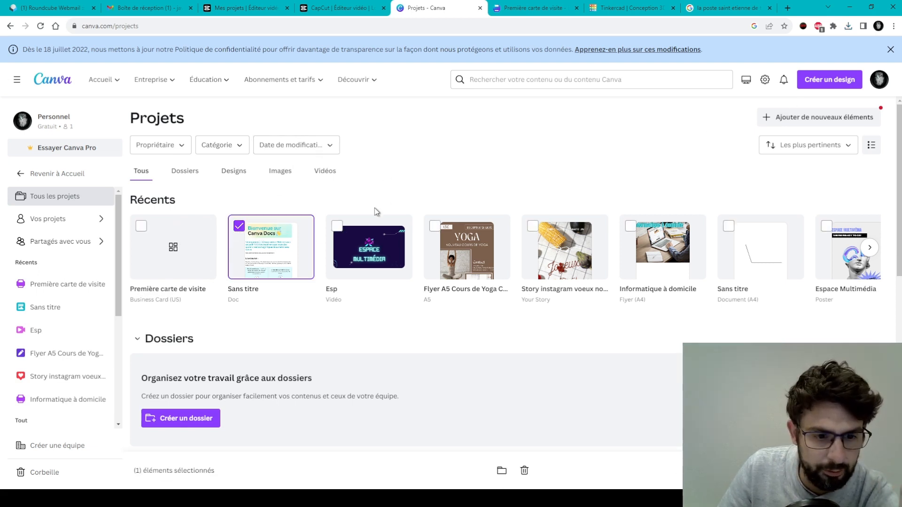
left_click(433, 227)
left_click(532, 226)
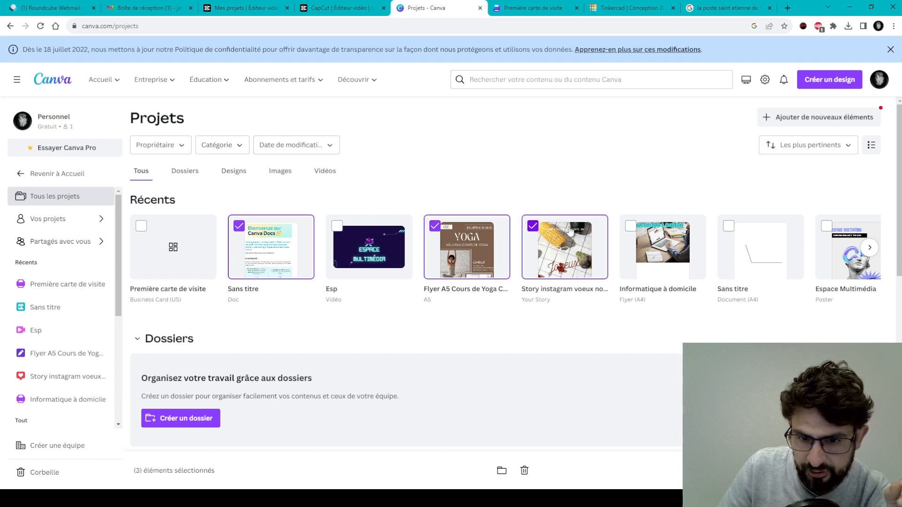
left_click(631, 227)
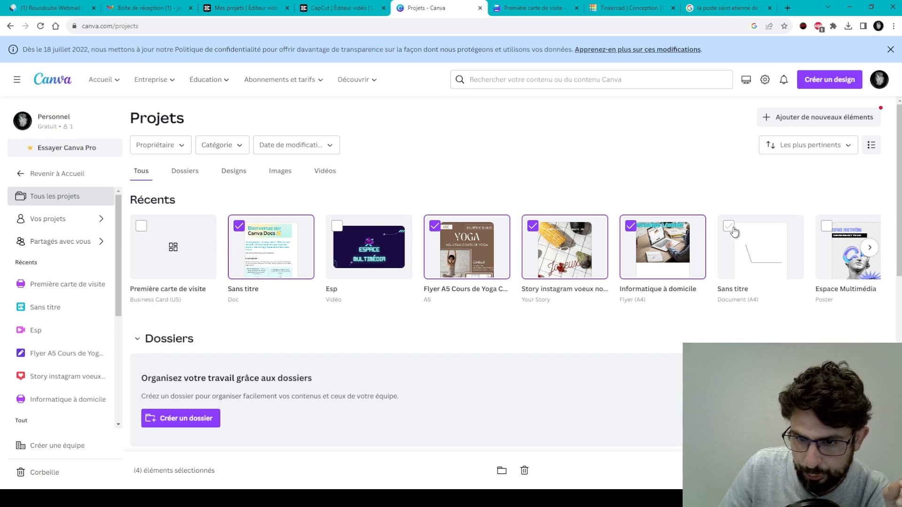
left_click(729, 227)
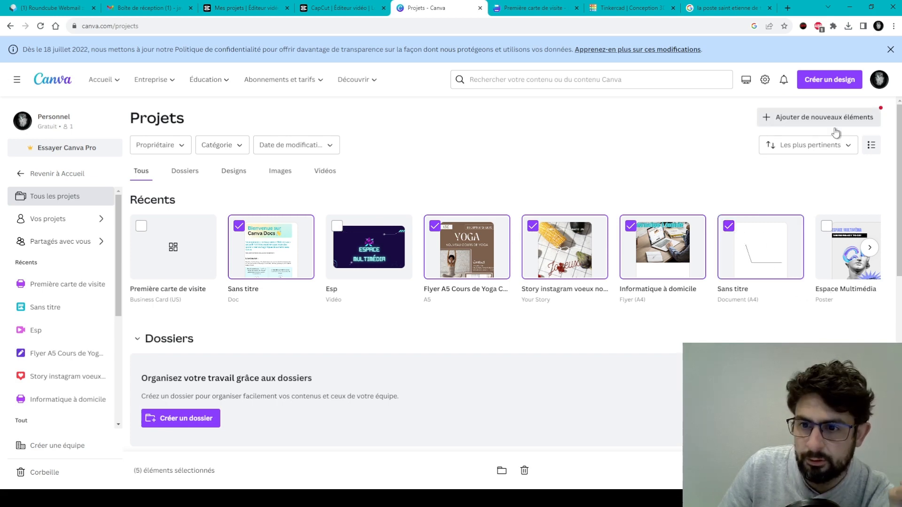
Switch the folders to list view and back to grid, then clear the five-design selection.
scroll(322, 312, "down", 2)
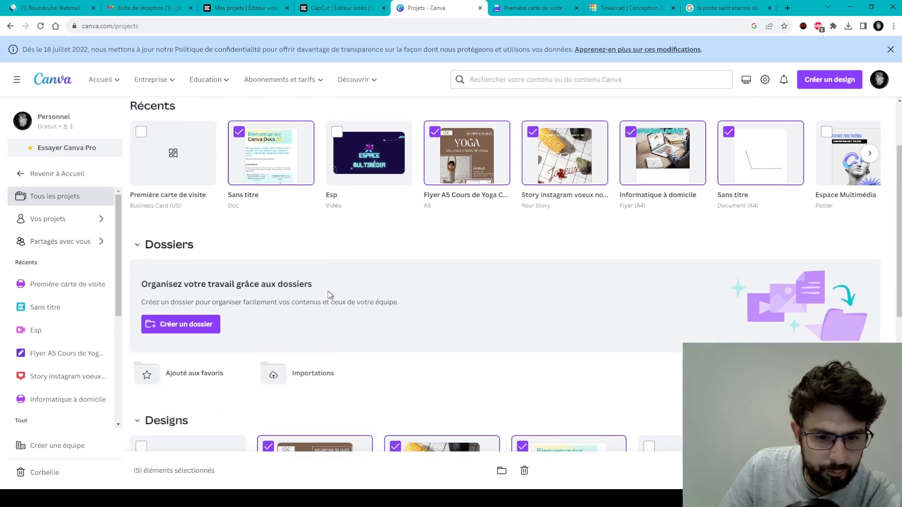
scroll(330, 295, "down", 5)
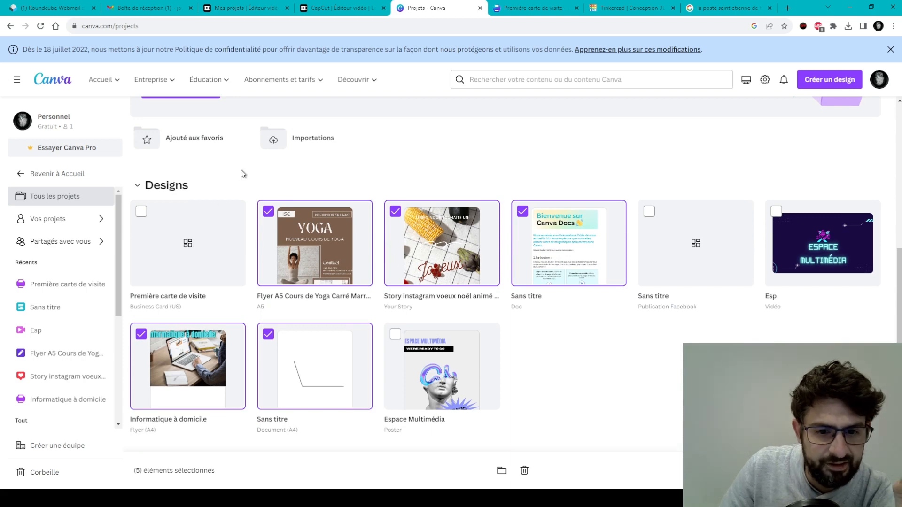
scroll(524, 269, "down", 3)
scroll(522, 261, "up", 10)
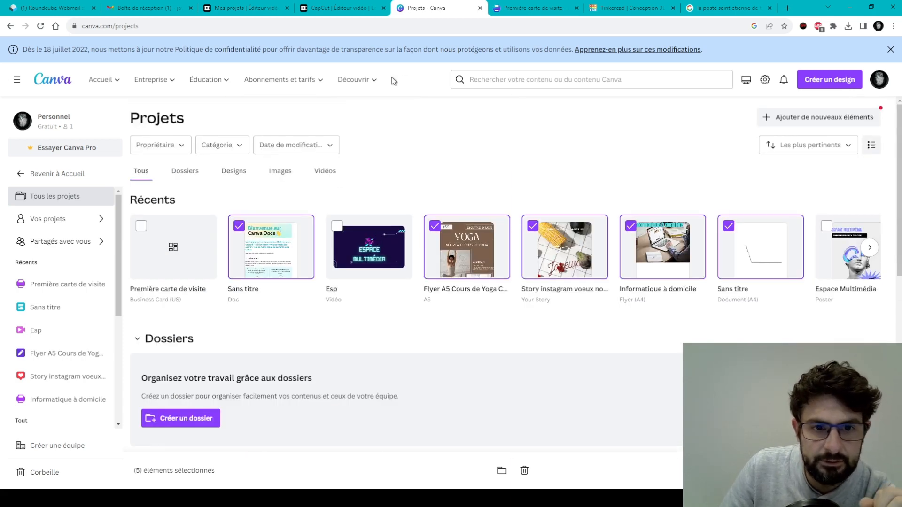
left_click(871, 145)
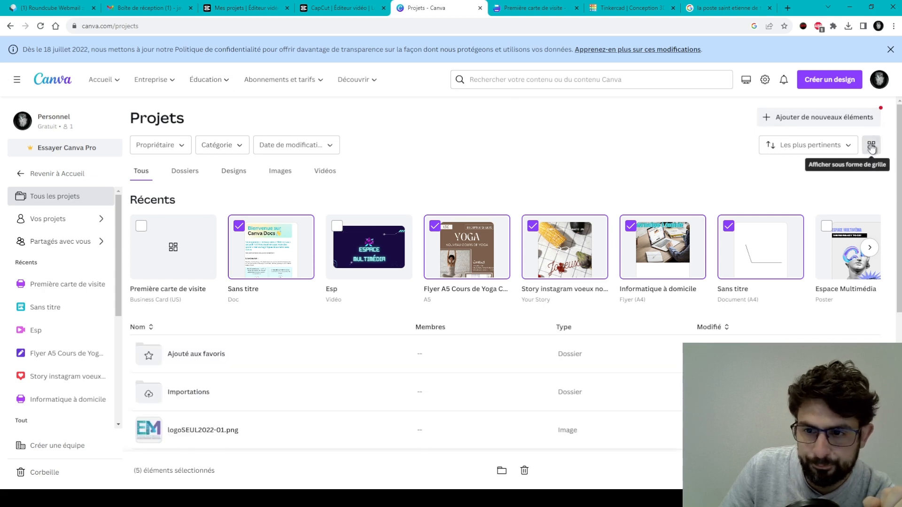
left_click(871, 146)
scroll(332, 274, "down", 2)
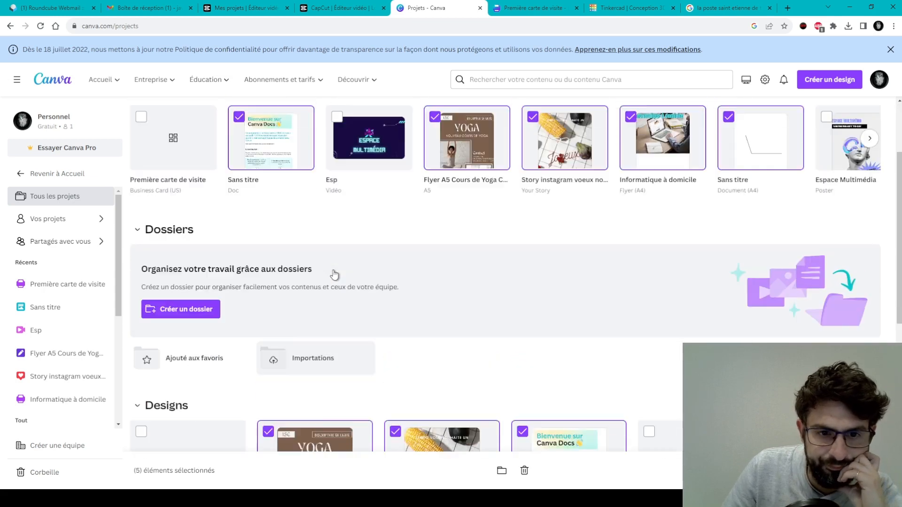
scroll(298, 204, "up", 1)
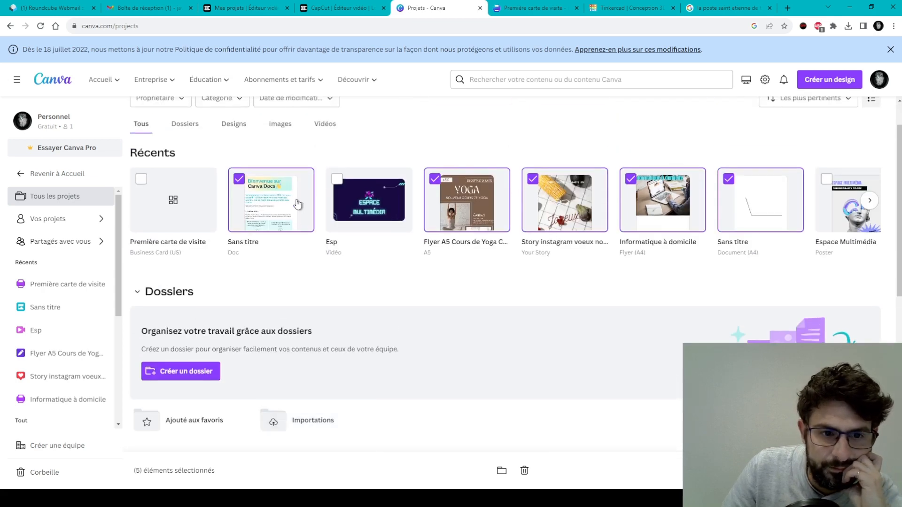
left_click(252, 296)
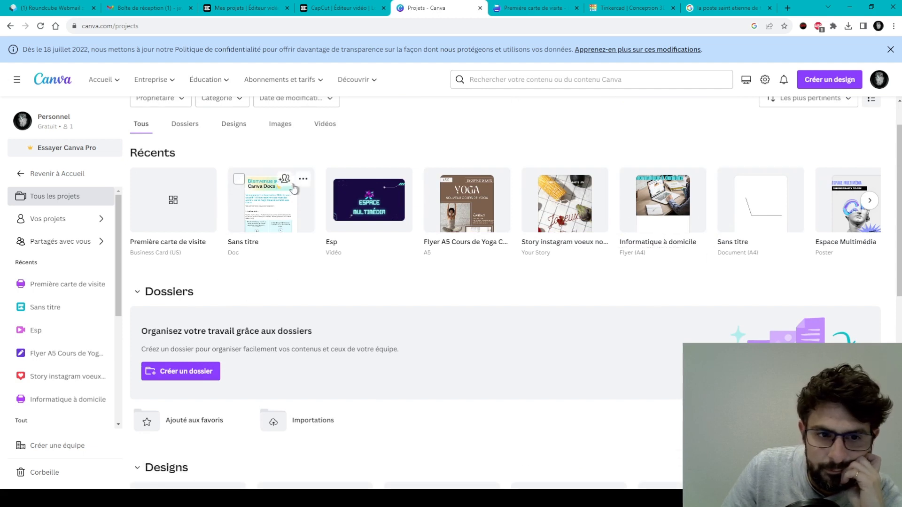
Reselect the untitled Doc, Yoga flyer, Instagram story, Informatique à domicile and untitled A4 designs.
left_click(303, 180)
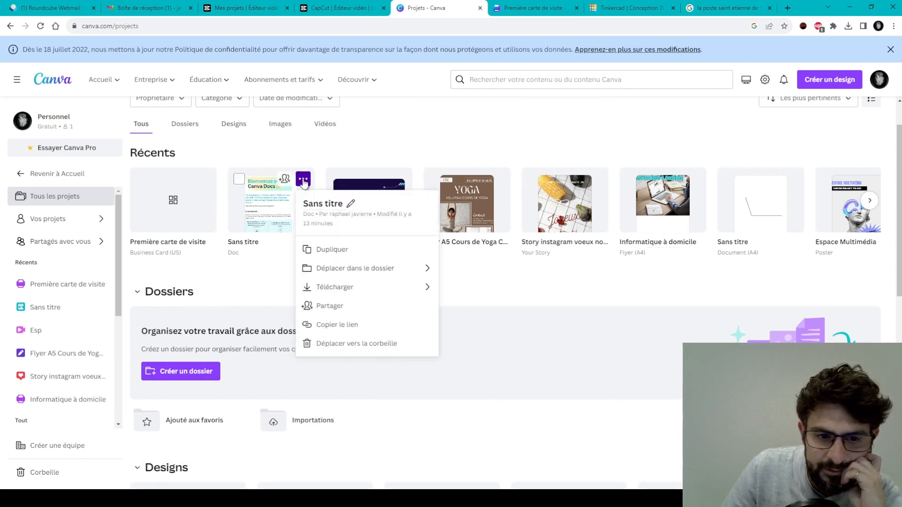
left_click(239, 179)
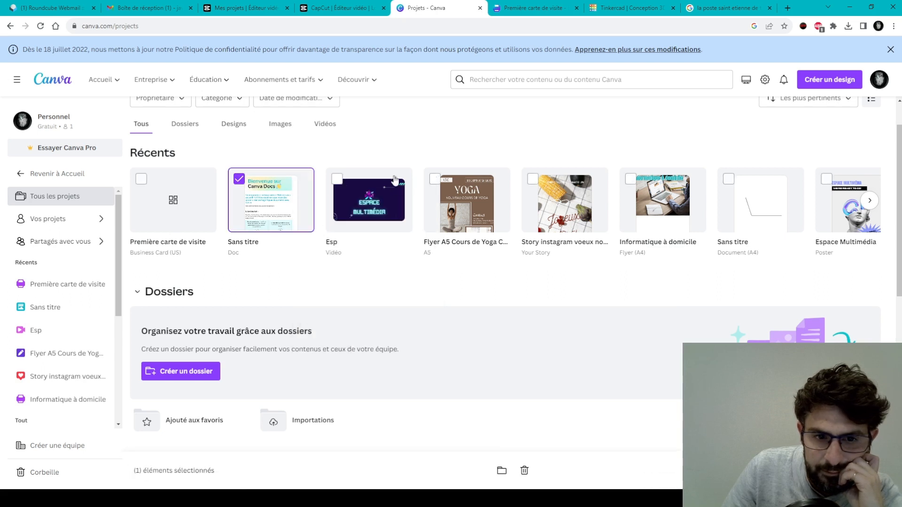
left_click(435, 179)
left_click(533, 179)
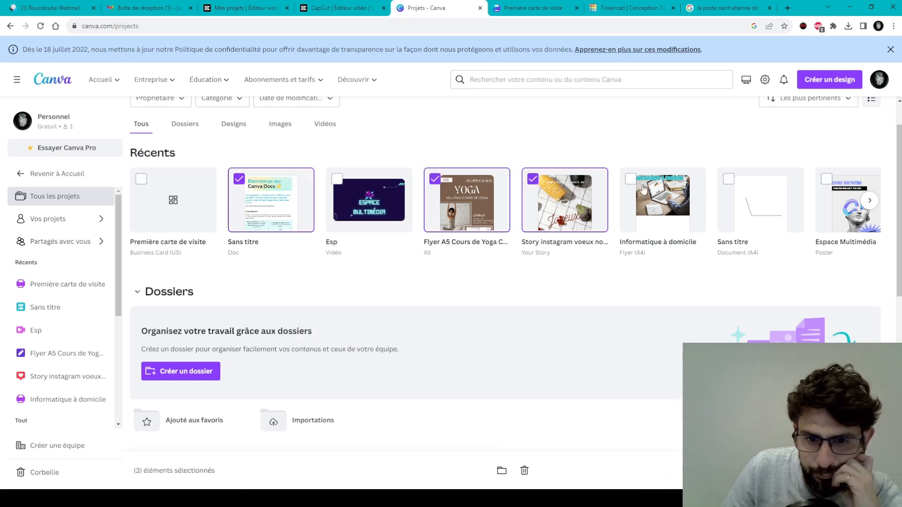
left_click(630, 179)
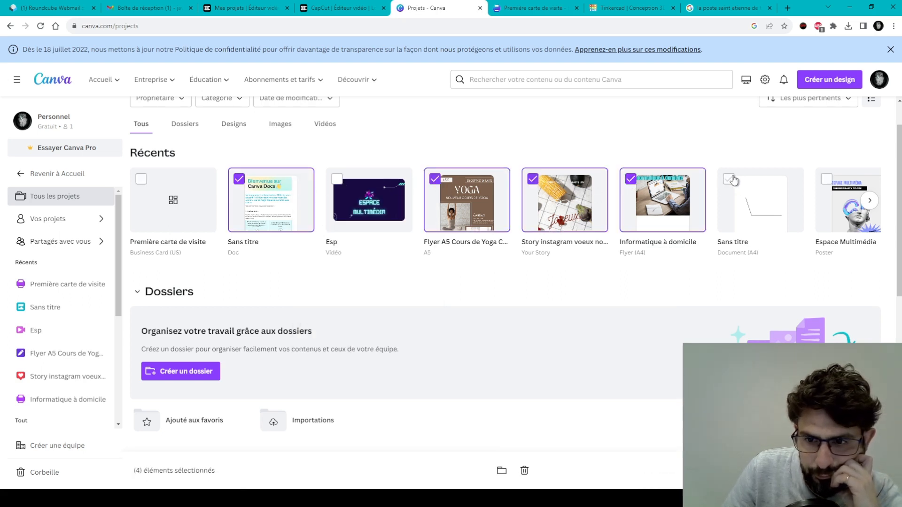
left_click(729, 179)
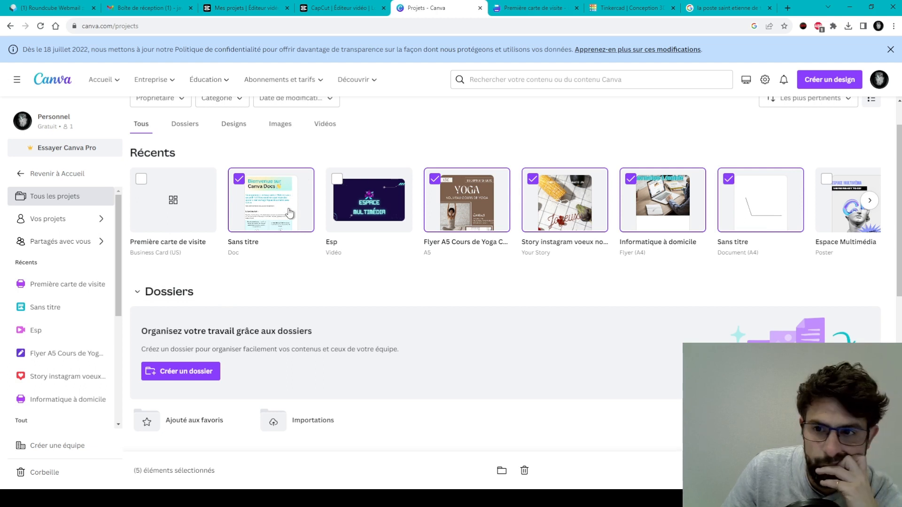
scroll(725, 134, "up", 1)
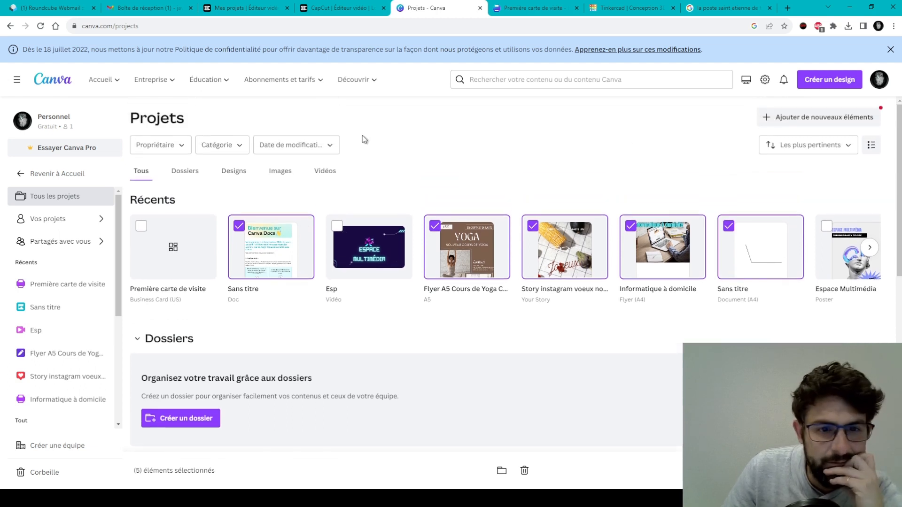
scroll(421, 303, "down", 5)
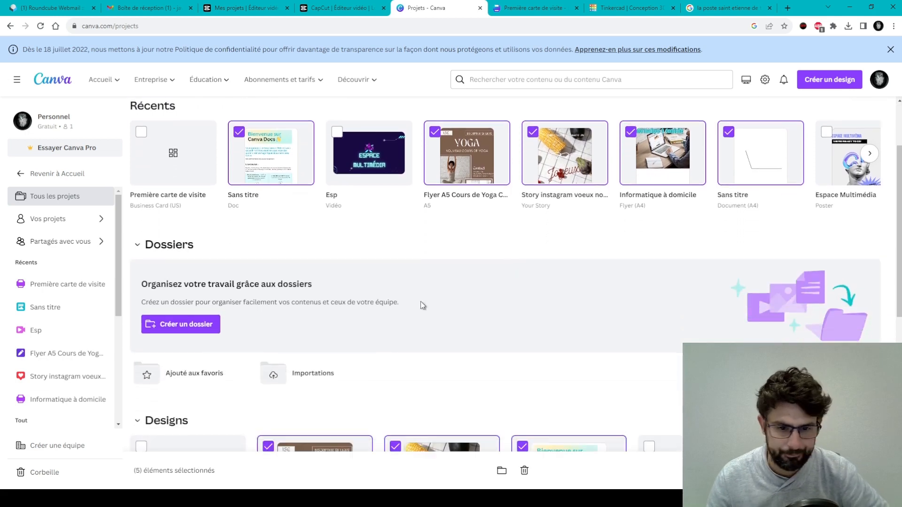
Move the five selected designs and the untitled Facebook post to the trash.
left_click(525, 471)
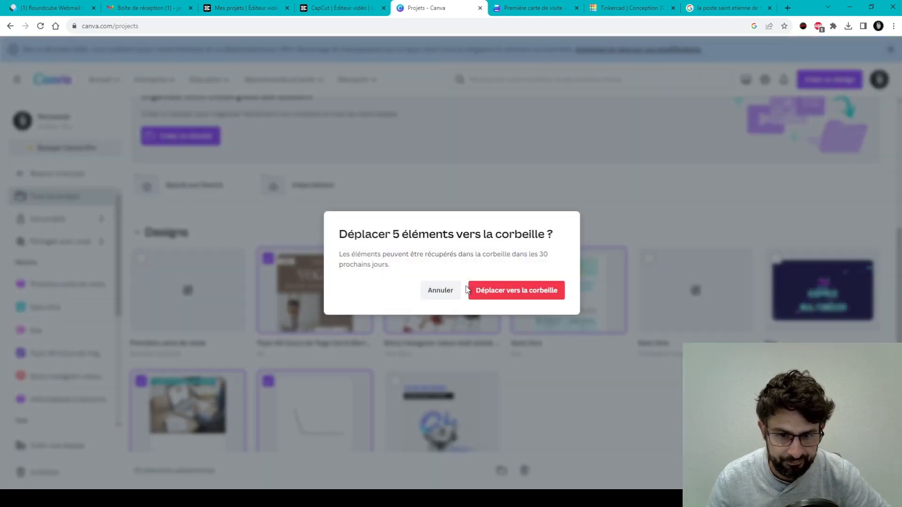
left_click(519, 289)
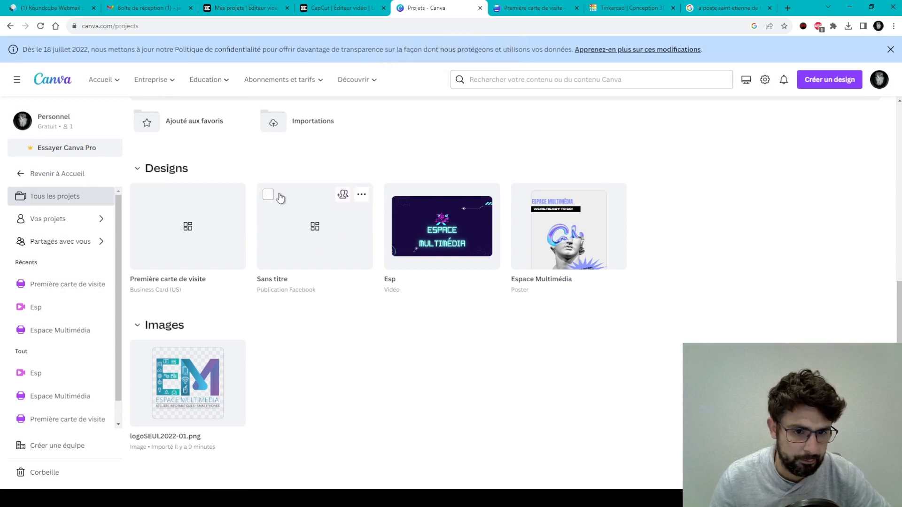
left_click(369, 197)
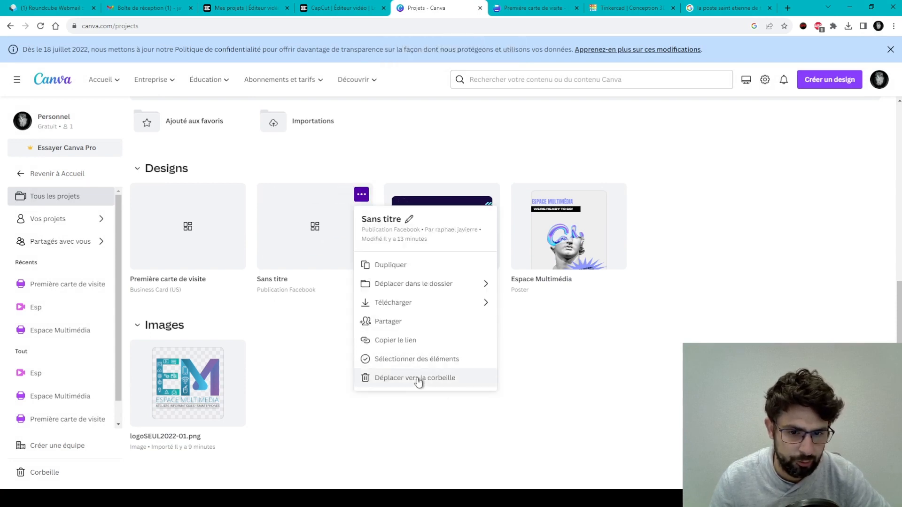
left_click(417, 378)
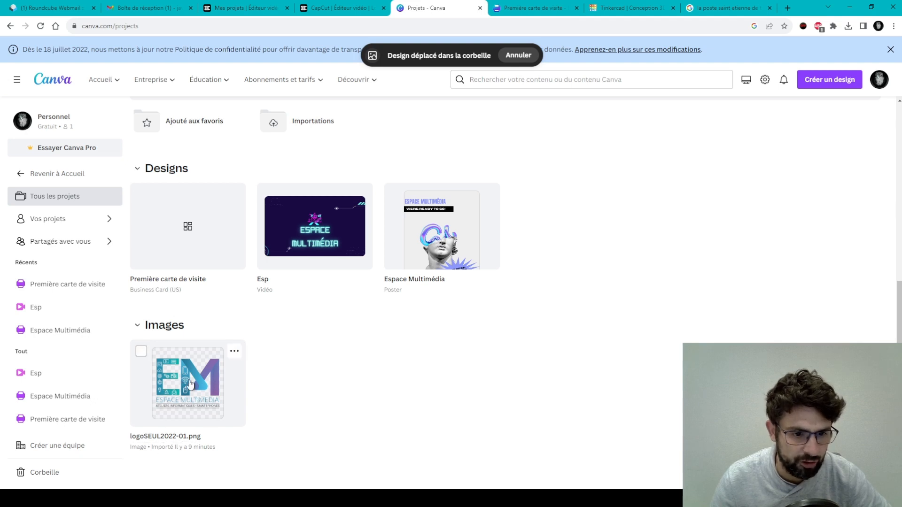
Return to the business card design's tab.
scroll(405, 404, "up", 2)
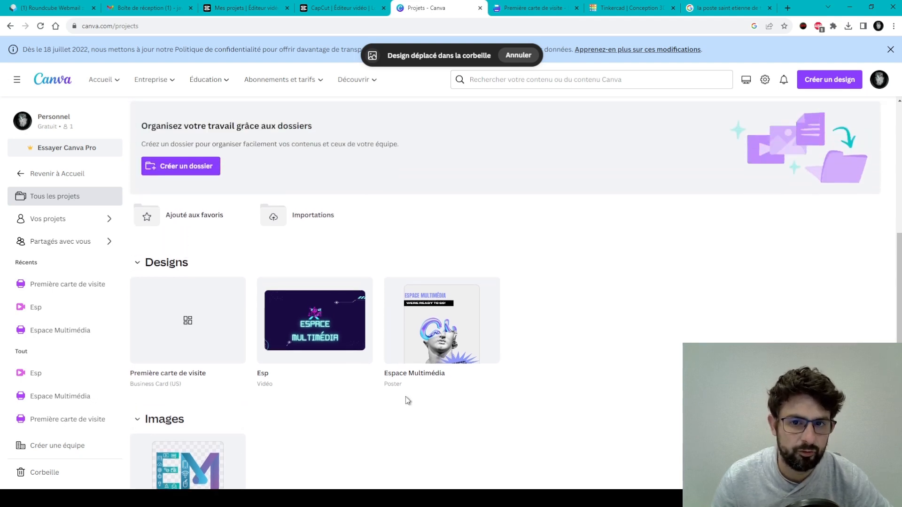
scroll(405, 385, "down", 2)
left_click(535, 8)
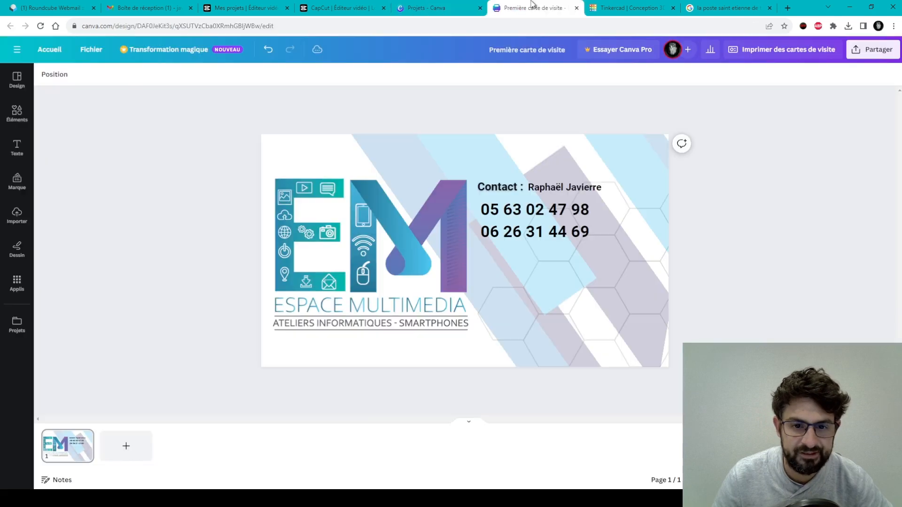